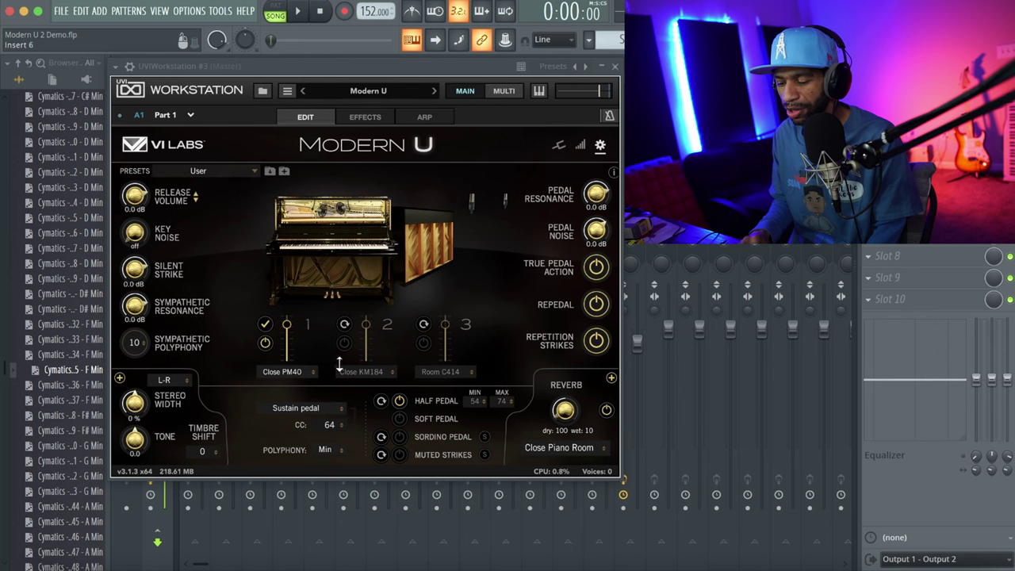
Review the microphone options available for the first mic channel of Modern U, keeping Close PM40.
click(286, 372)
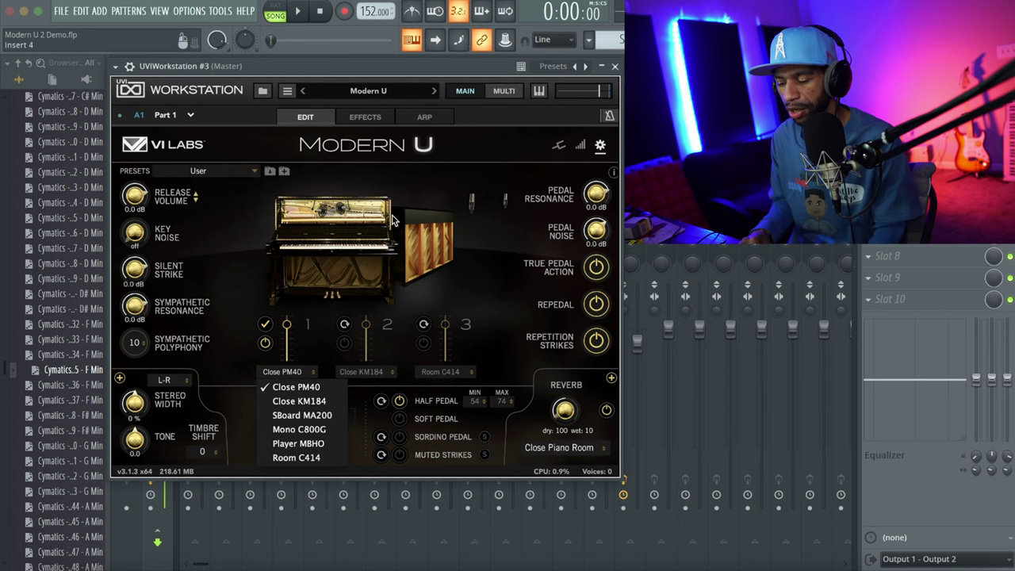
click(356, 315)
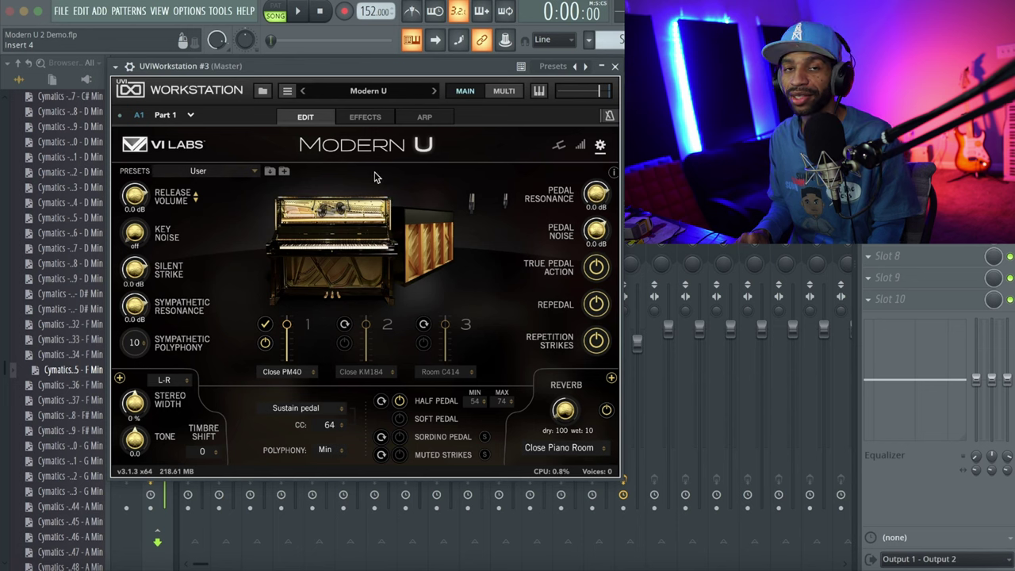
Examine the built-in part effects, including the IR Verb and Miscellaneous categories, and return to the piano's edit page.
click(365, 118)
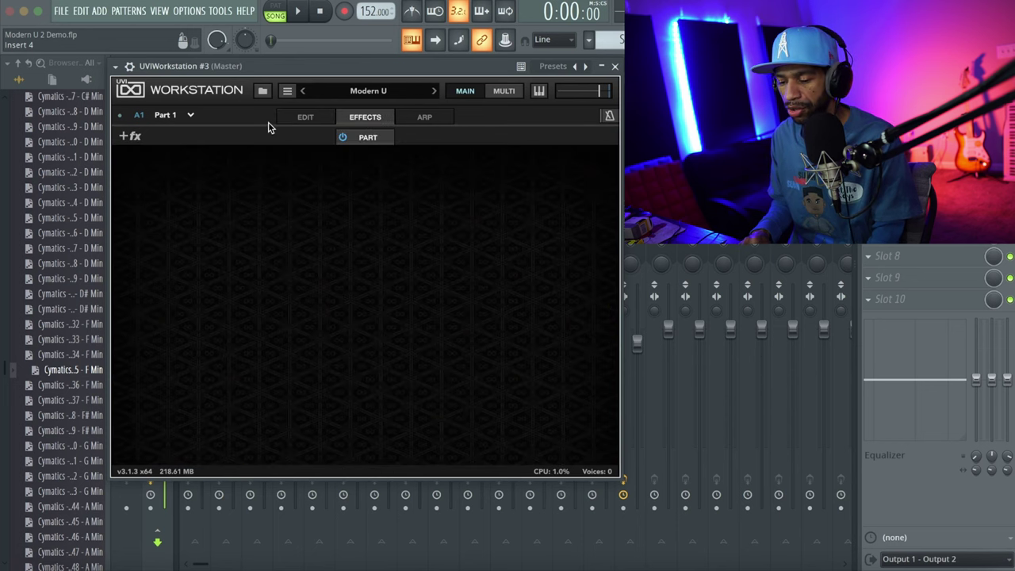
click(129, 137)
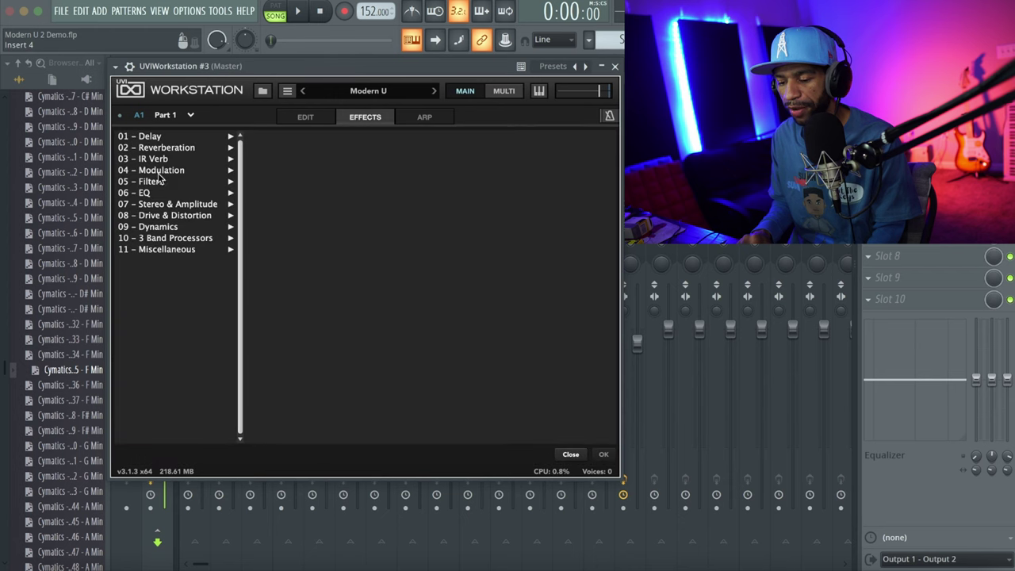
mouse_move(171, 164)
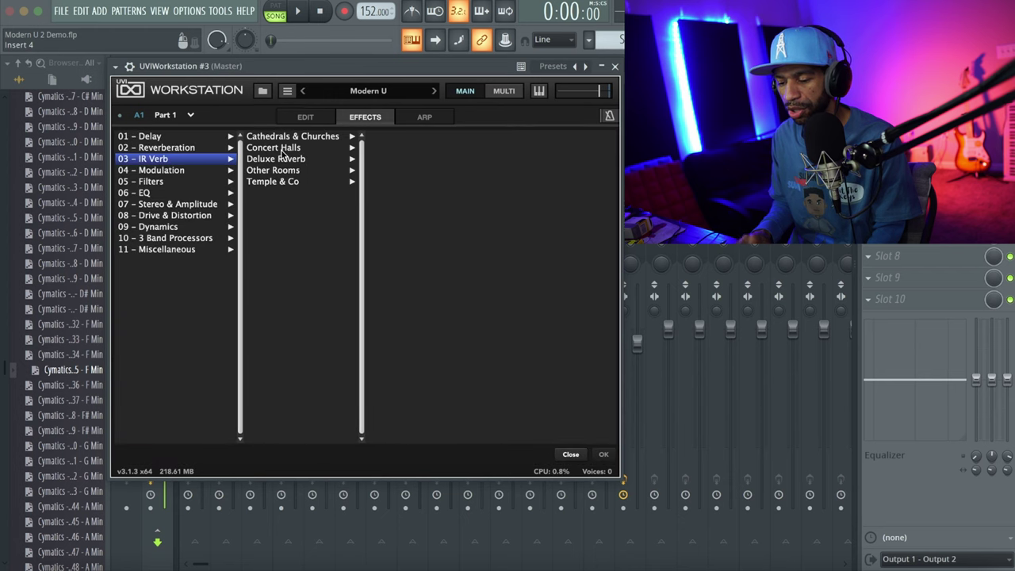
mouse_move(337, 150)
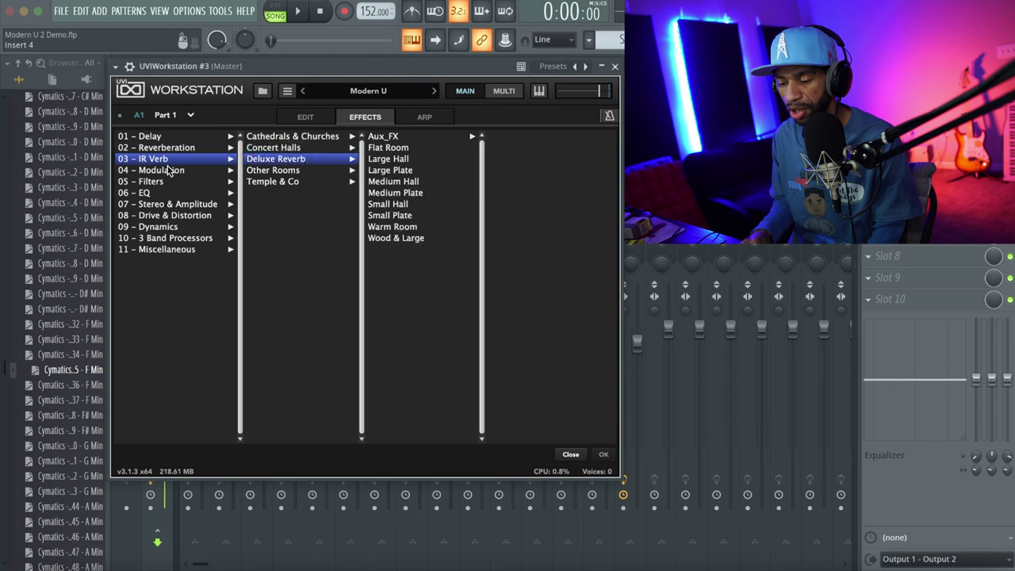
mouse_move(171, 252)
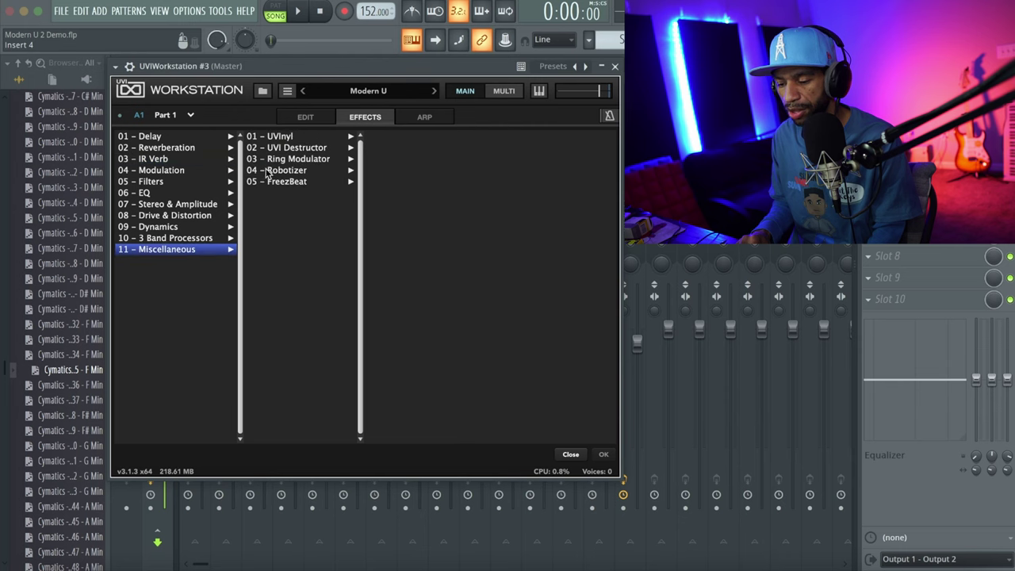
mouse_move(303, 141)
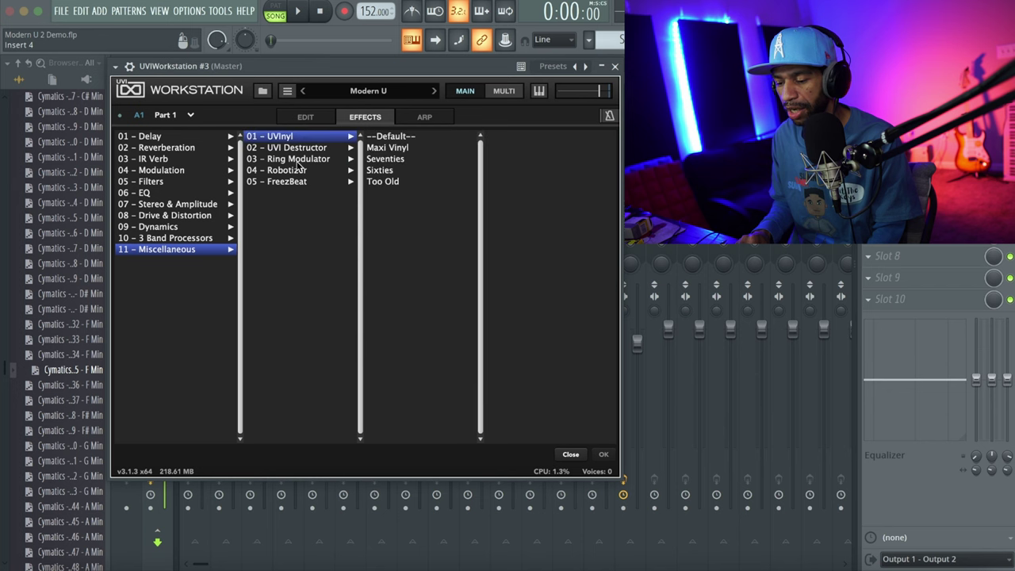
click(305, 118)
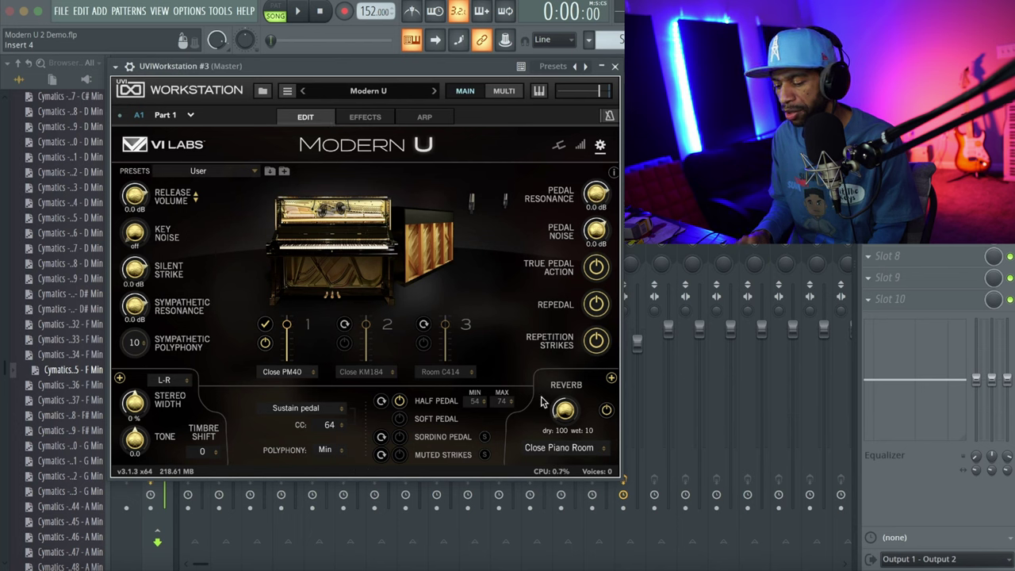
Review the reverb types under Real Space Small and Real Space Big, keeping the Close Piano Room reverb.
click(575, 449)
mouse_move(577, 468)
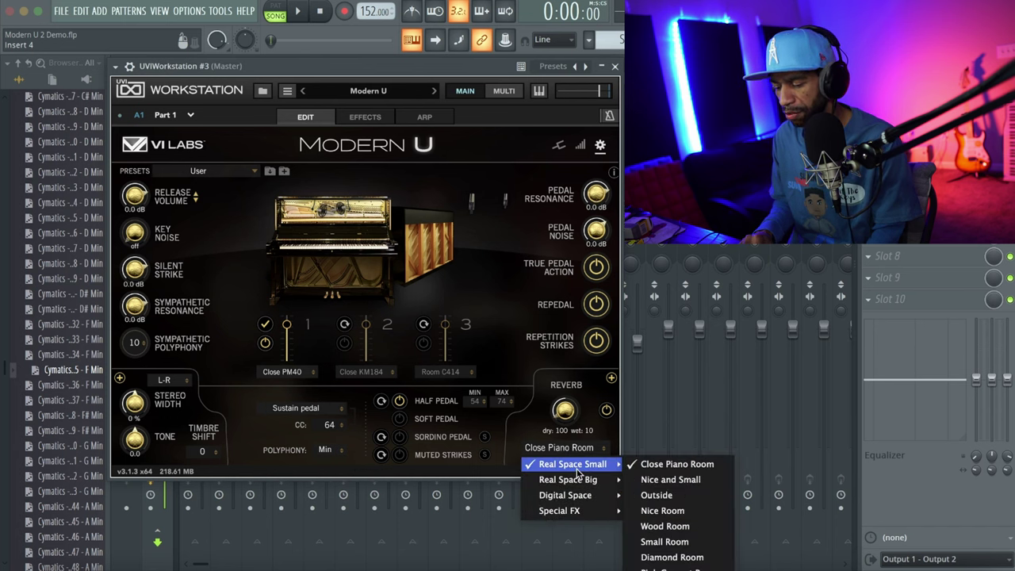
mouse_move(588, 484)
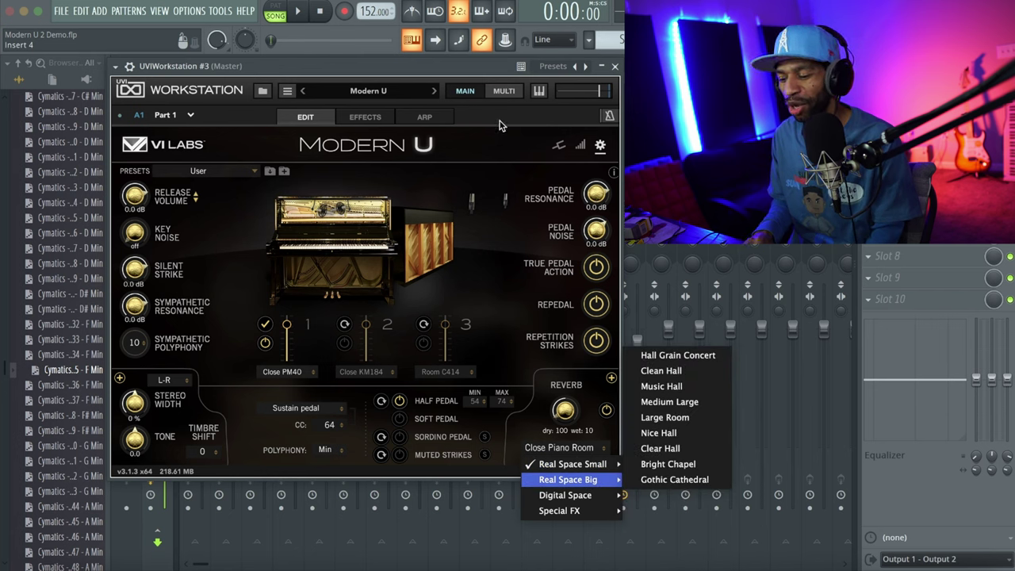
click(497, 141)
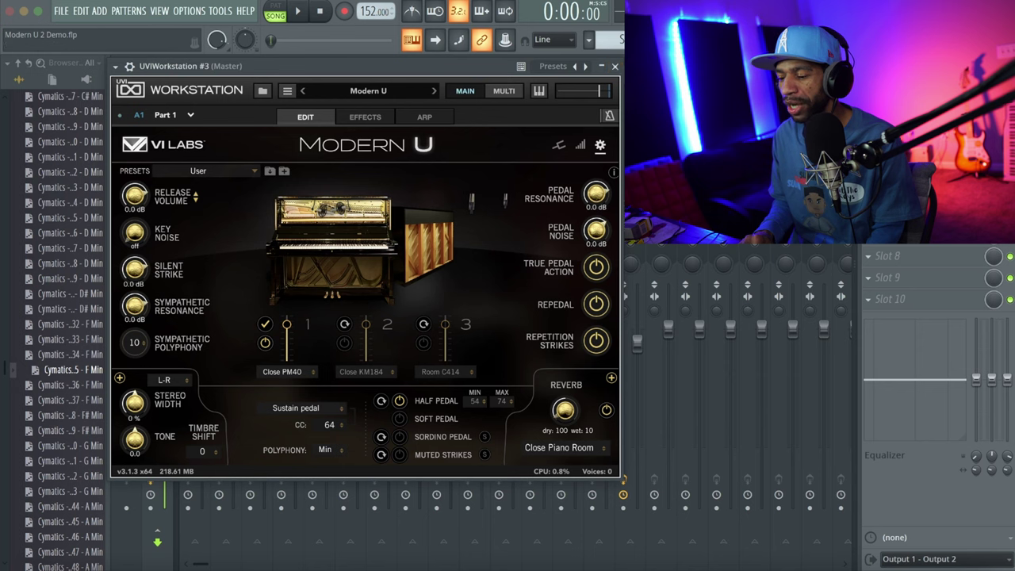
Show the playlist without the instrument window, play the song arrangement from the start, and stop playback.
key(F5)
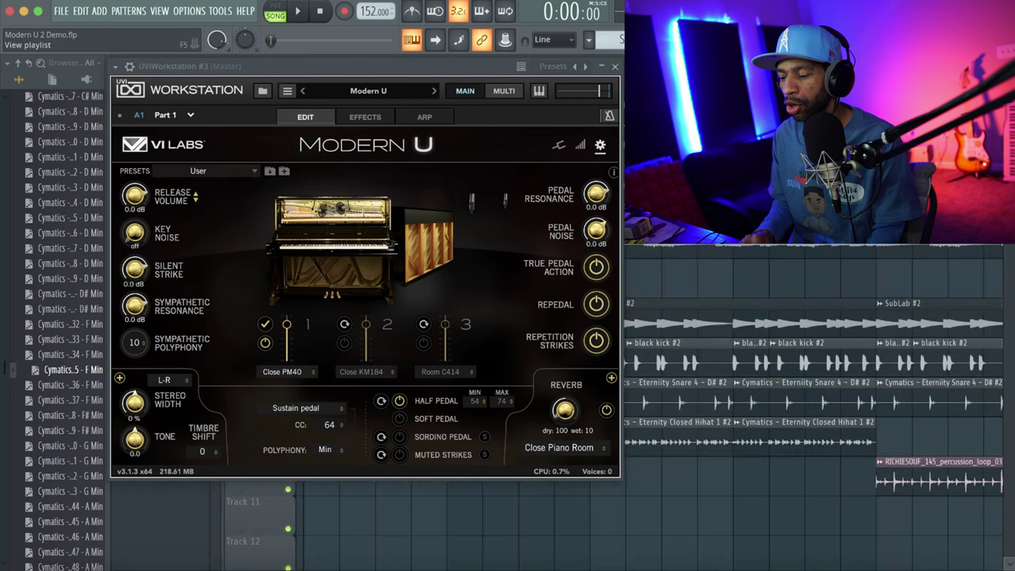
click(615, 65)
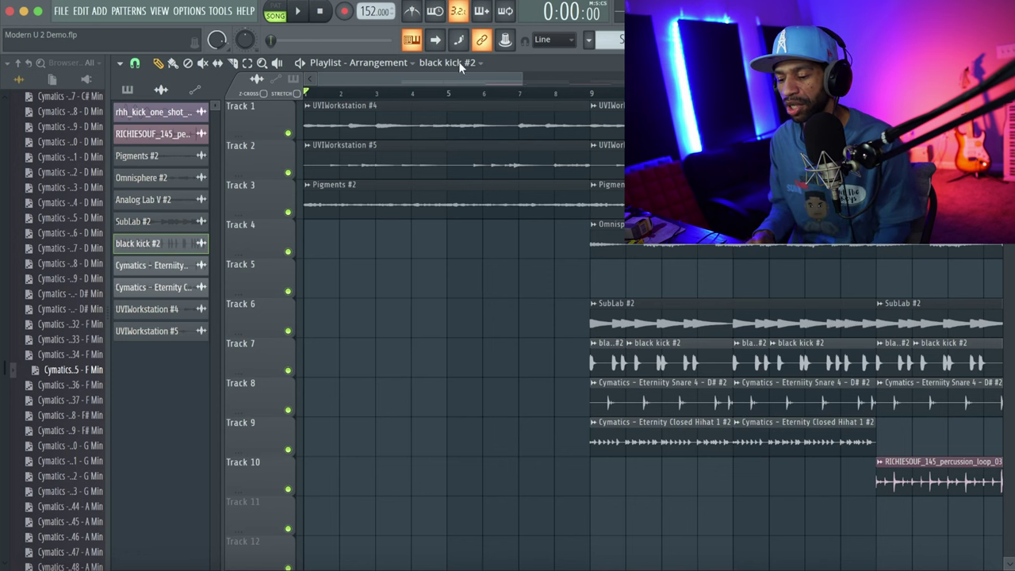
click(301, 12)
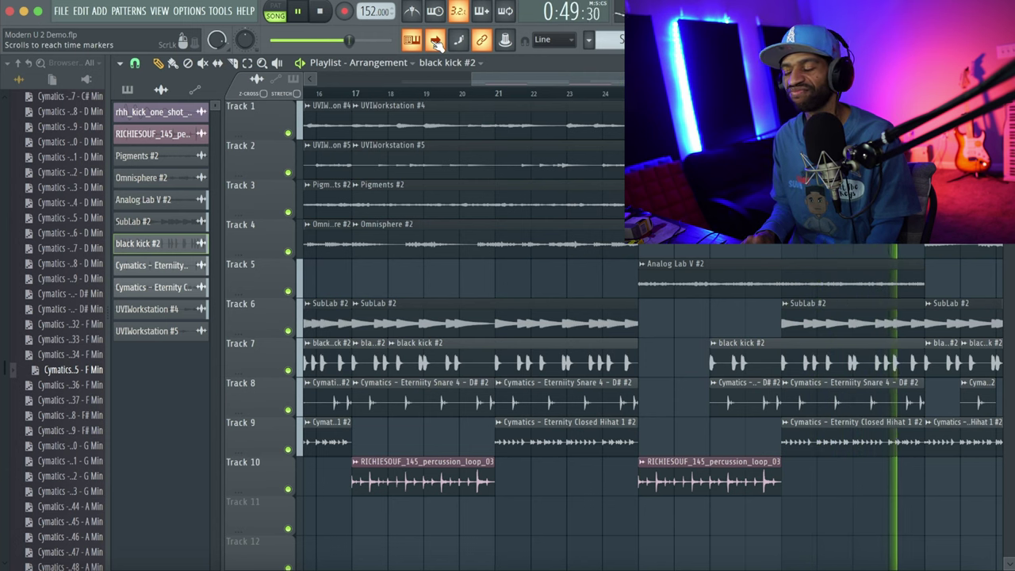
key(space)
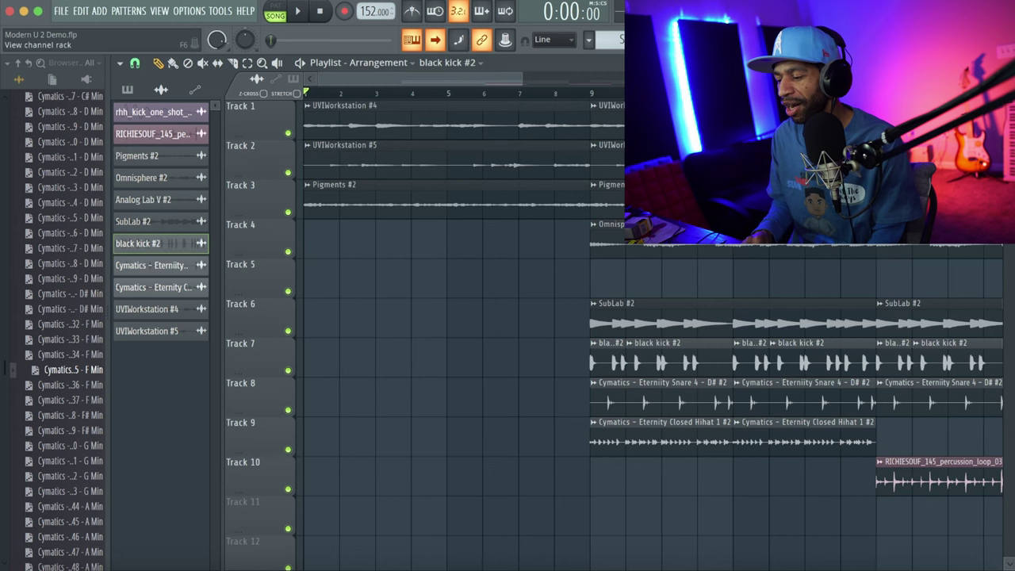
Show the mixer and reopen the UVIWorkstation #3 instrument from the channel rack, leaving the rack hidden.
key(F9)
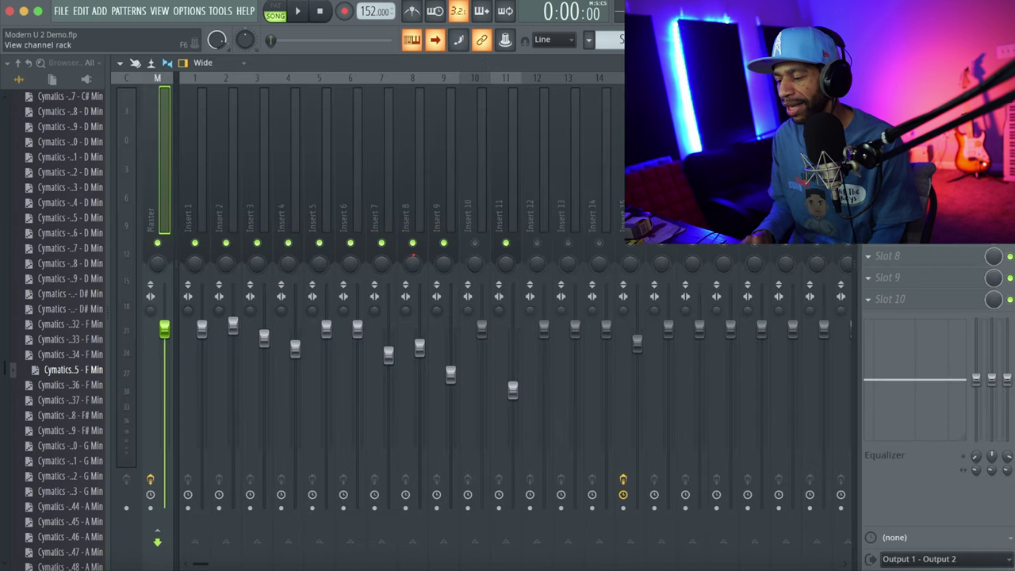
key(F6)
click(225, 172)
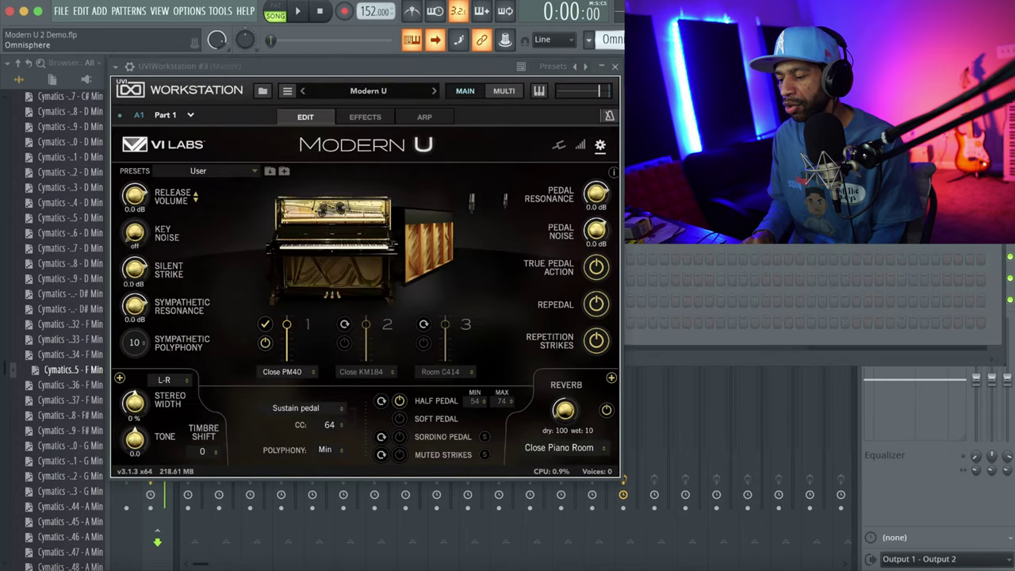
key(F6)
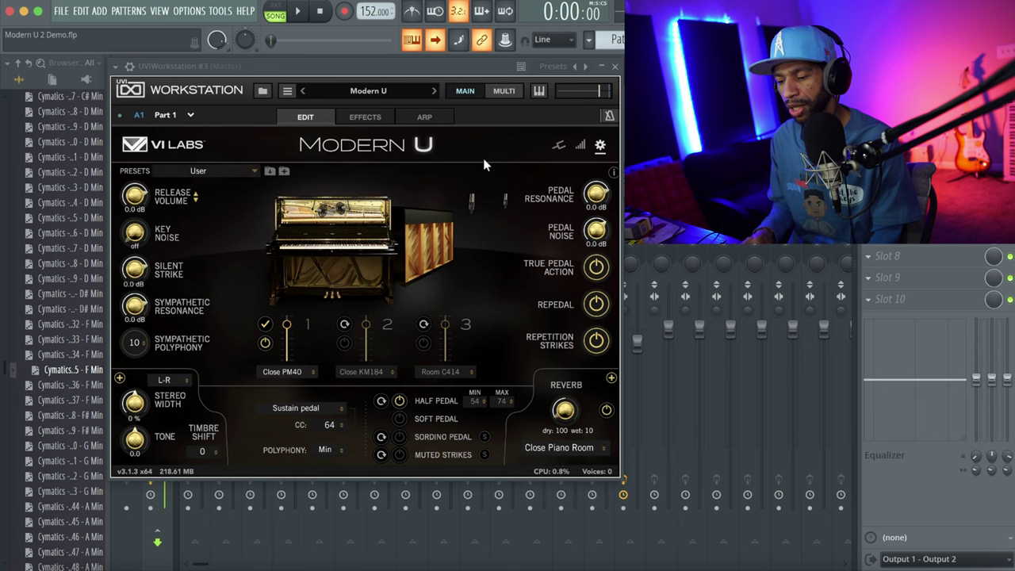
Switch playback to pattern mode and audition the piano pattern with the User preset, stopping it after listening.
click(277, 7)
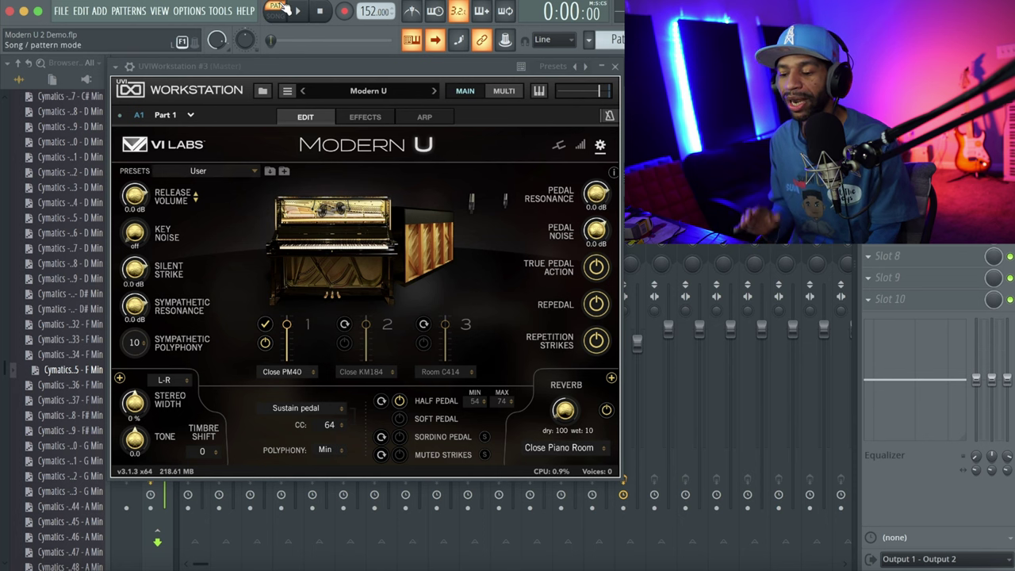
click(301, 13)
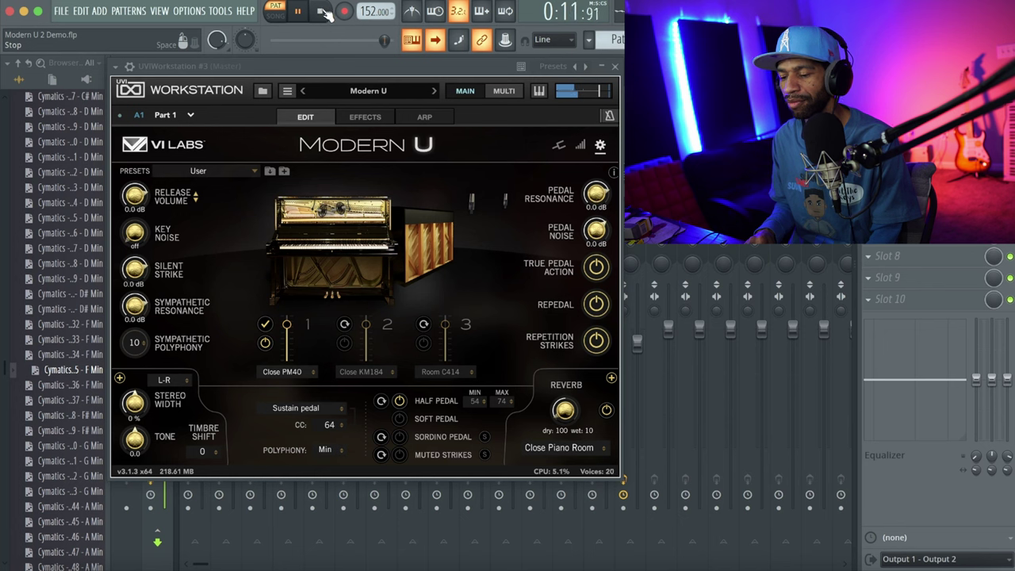
click(325, 14)
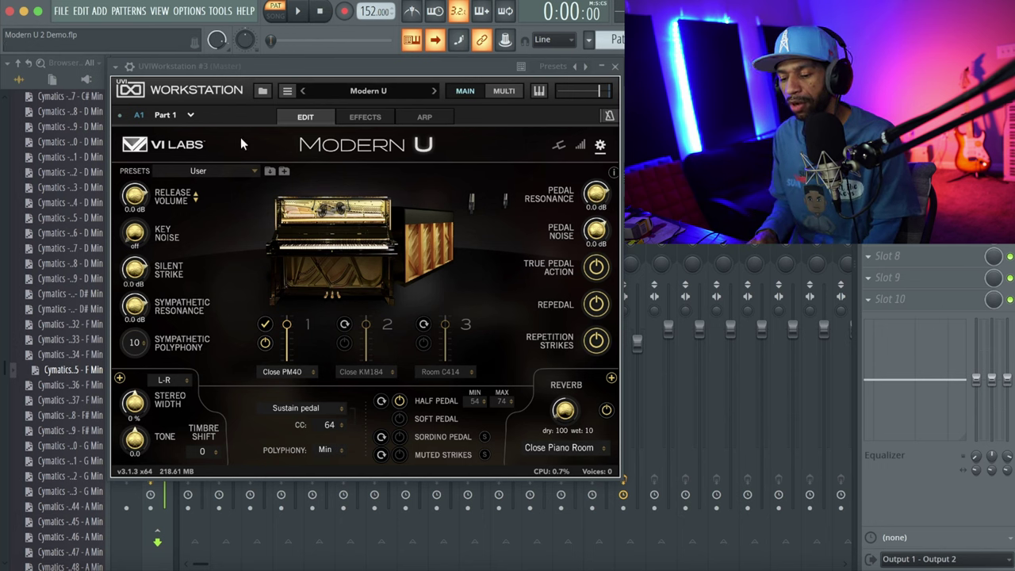
Load the Cheap AM Radio-fx preset from the FX Only group and start playing the piano pattern.
click(218, 170)
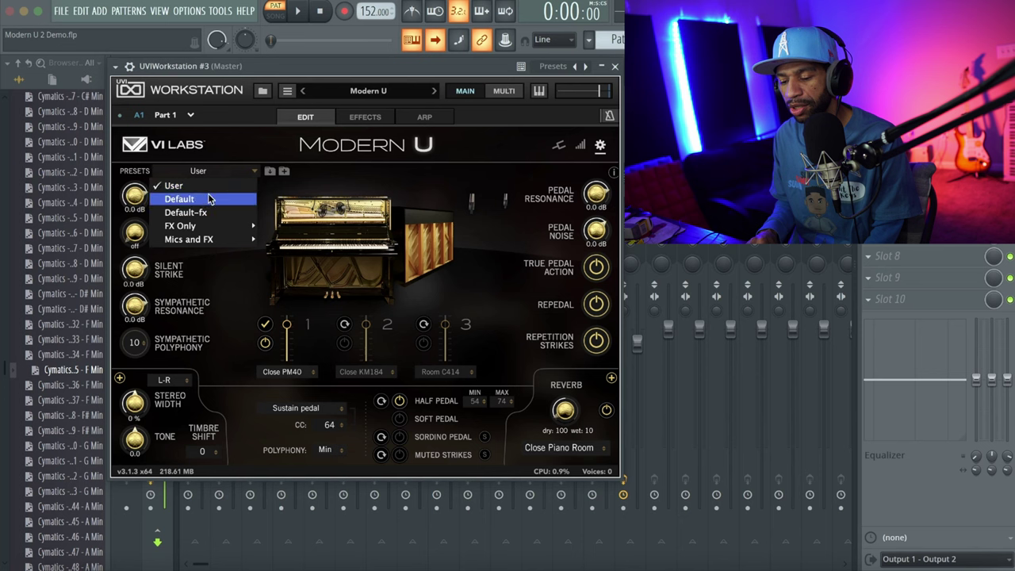
mouse_move(211, 229)
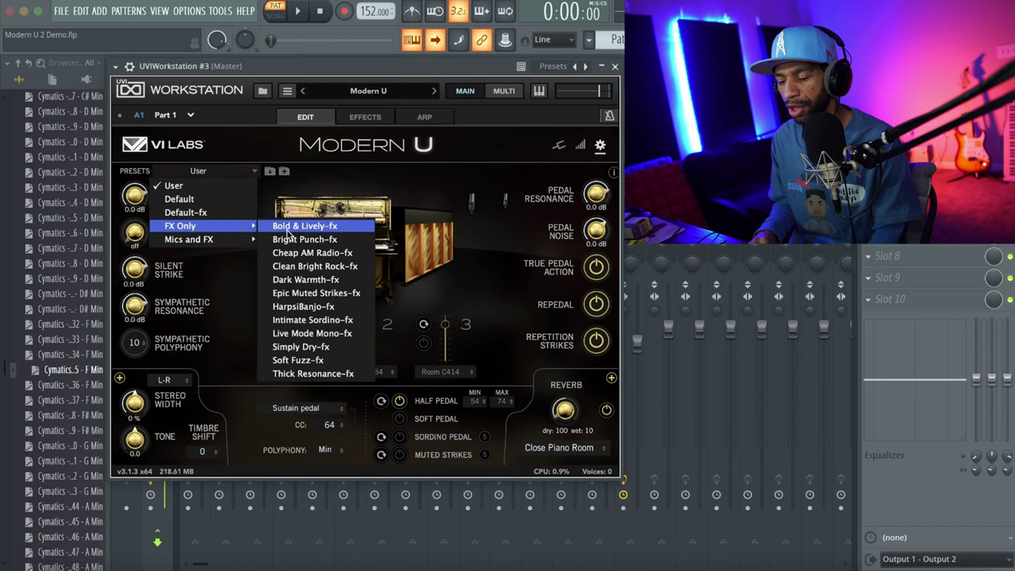
click(290, 254)
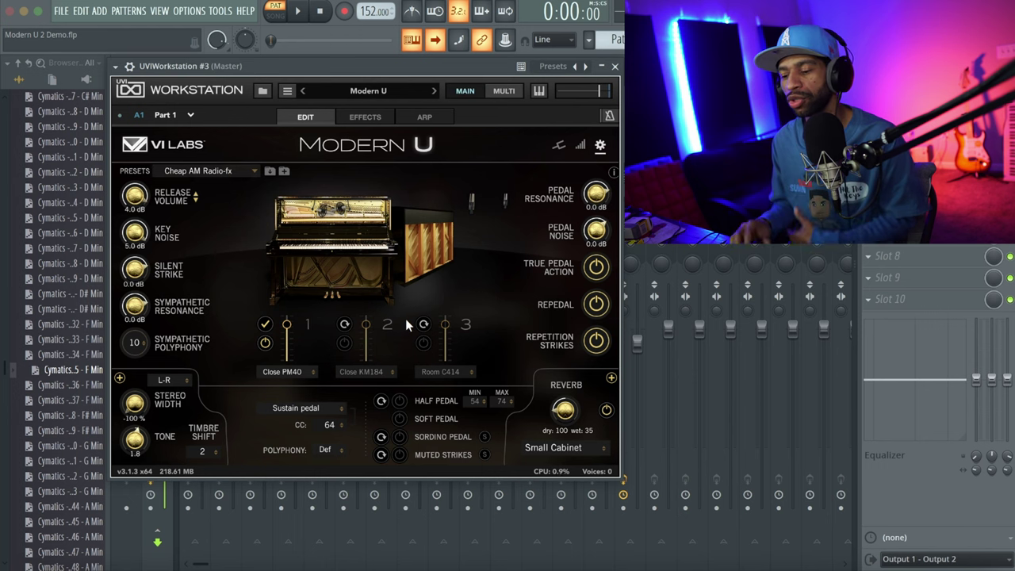
click(301, 11)
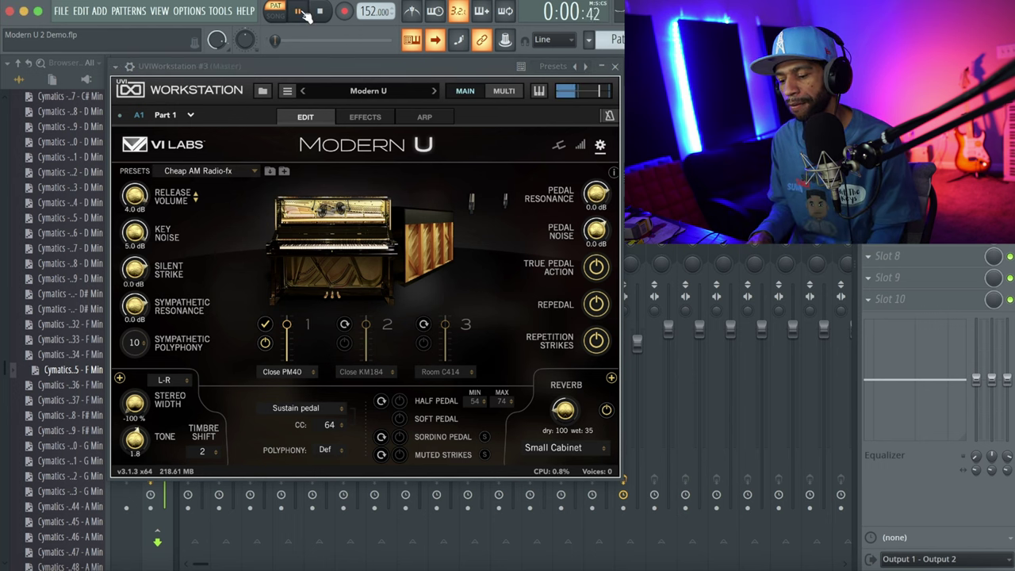
Load the Clean Bright Rock-fx preset from the FX Only group during playback, and stop the pattern after listening.
click(226, 170)
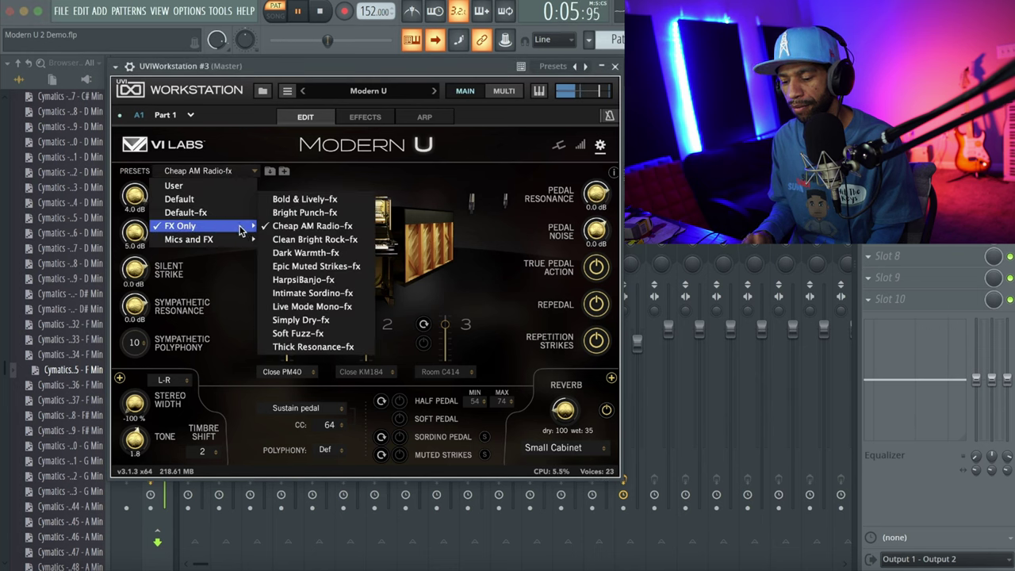
click(282, 240)
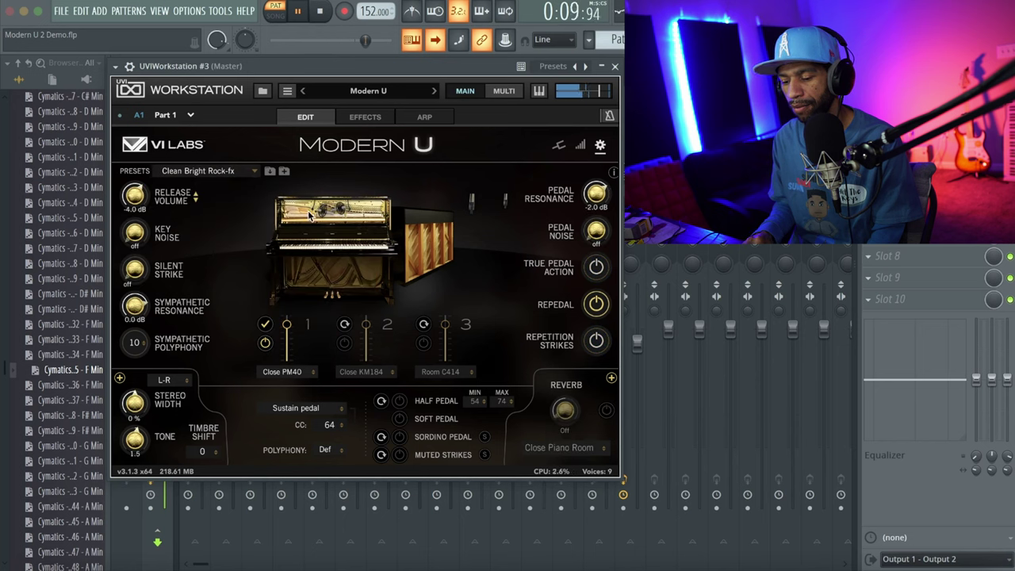
click(323, 17)
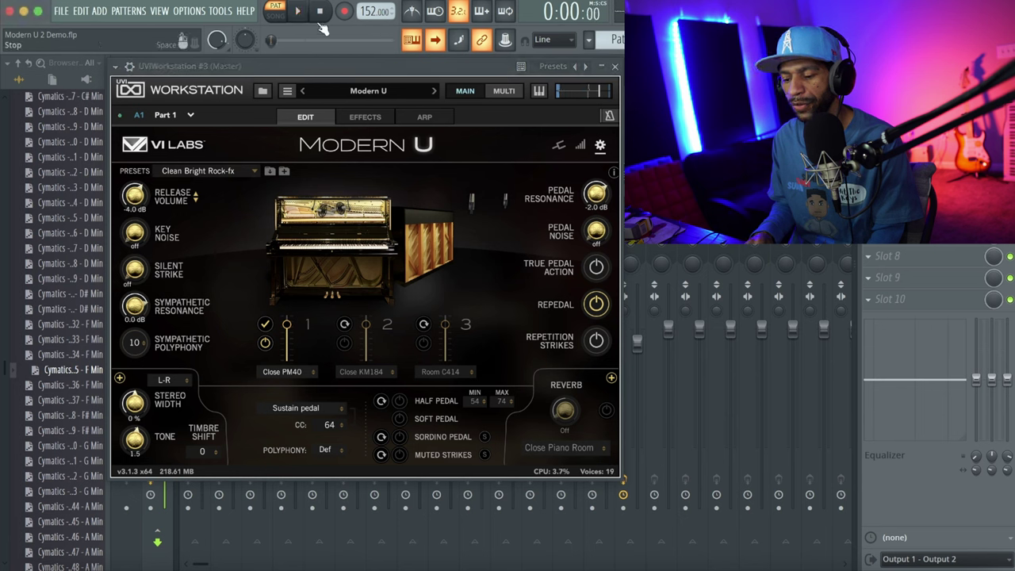
Load the CinemaScape + Sordino preset from the Mics and FX group and audition the piano pattern with it.
click(248, 171)
mouse_move(233, 246)
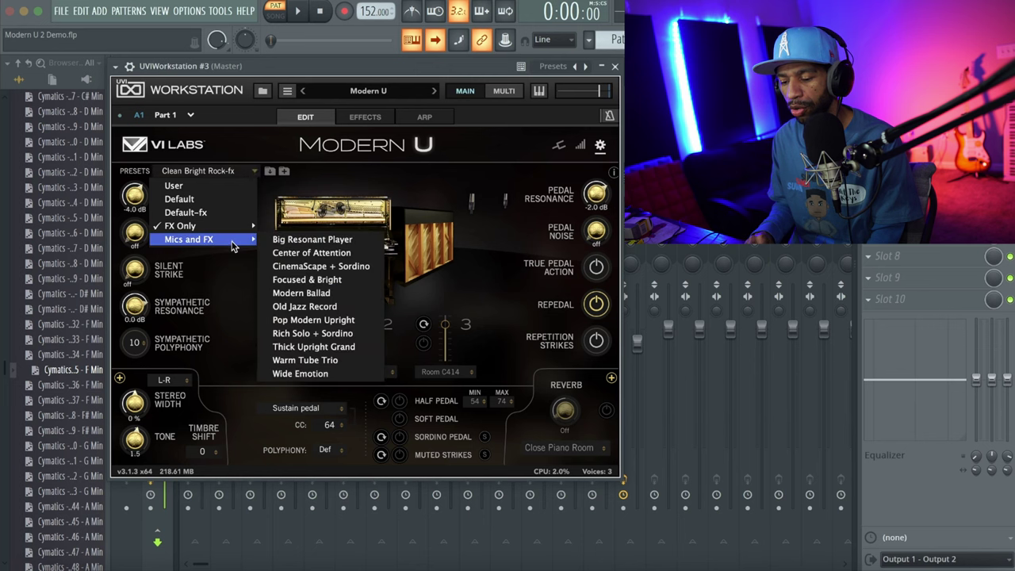
click(294, 267)
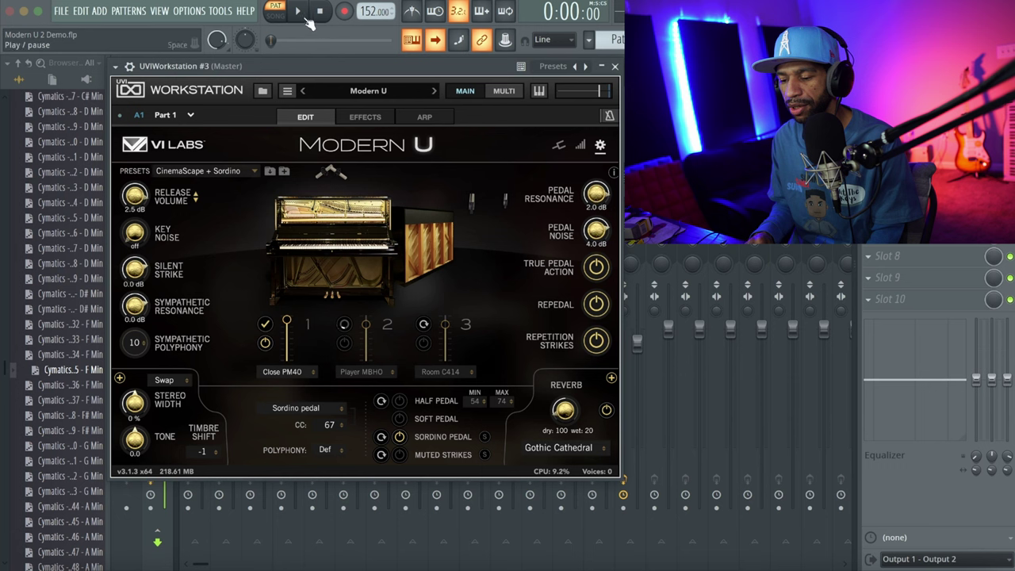
click(299, 11)
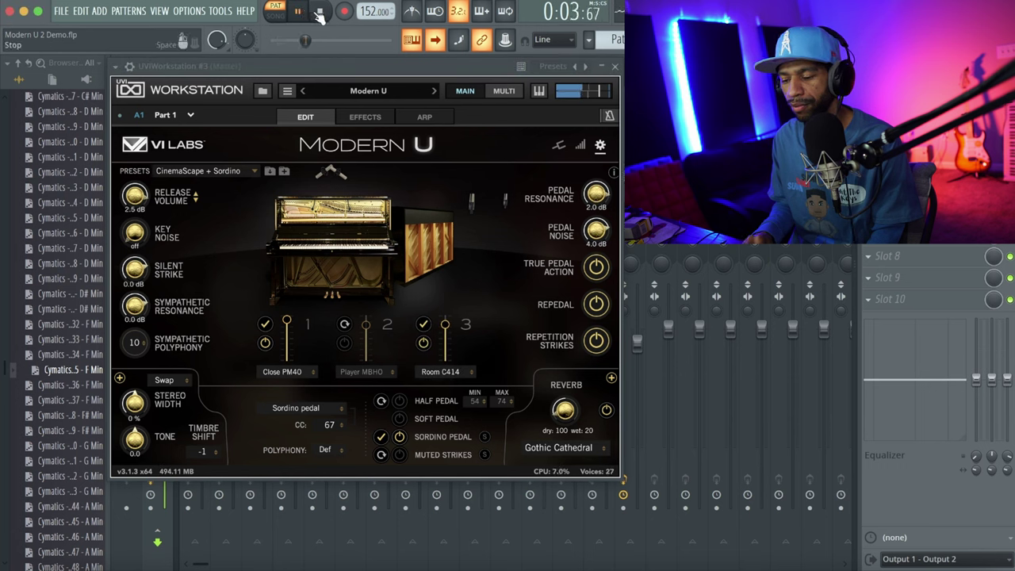
click(321, 12)
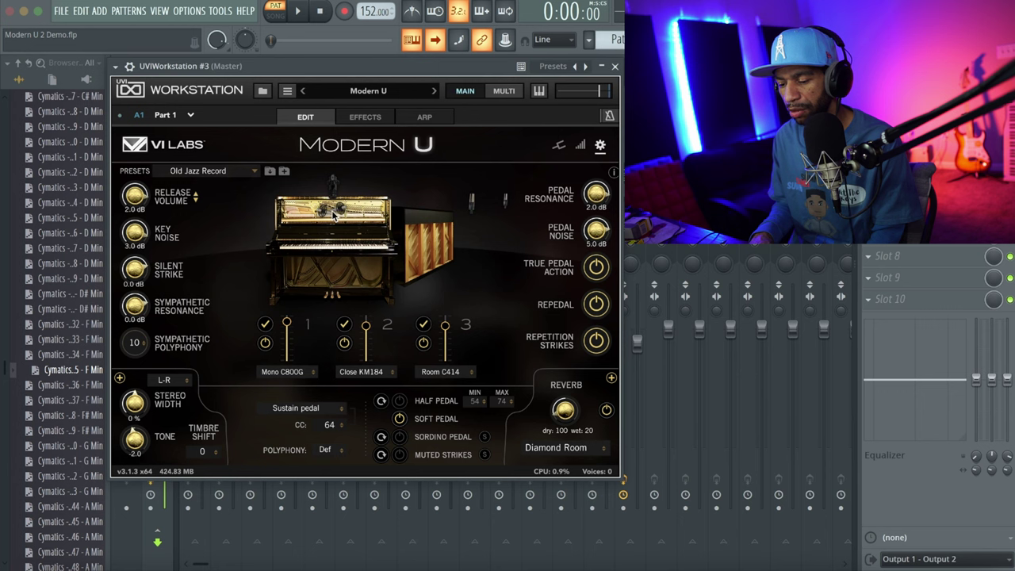
Audition the piano pattern with the Old Jazz Record preset from the Mics and FX group, and stop playback.
click(298, 12)
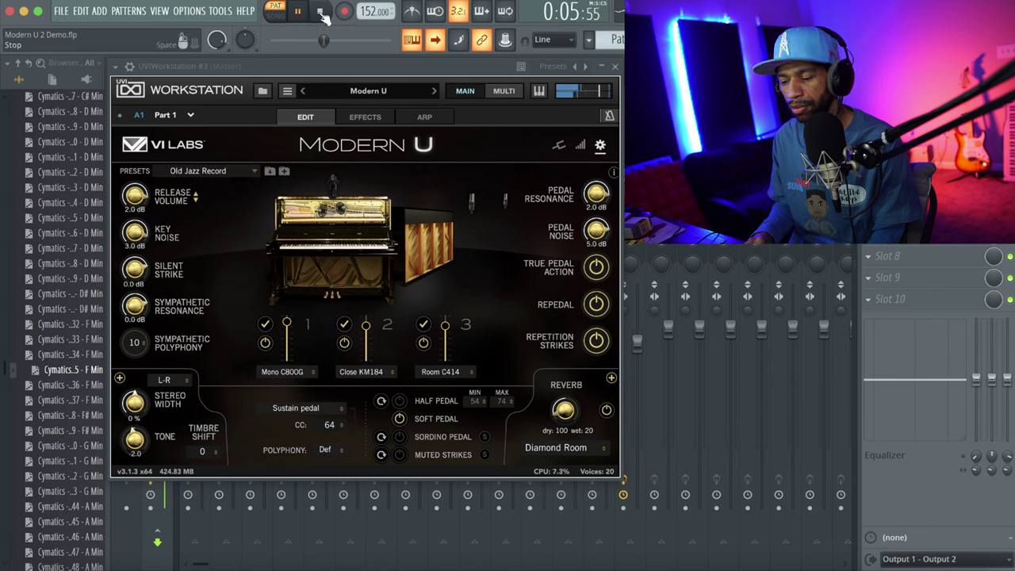
click(320, 12)
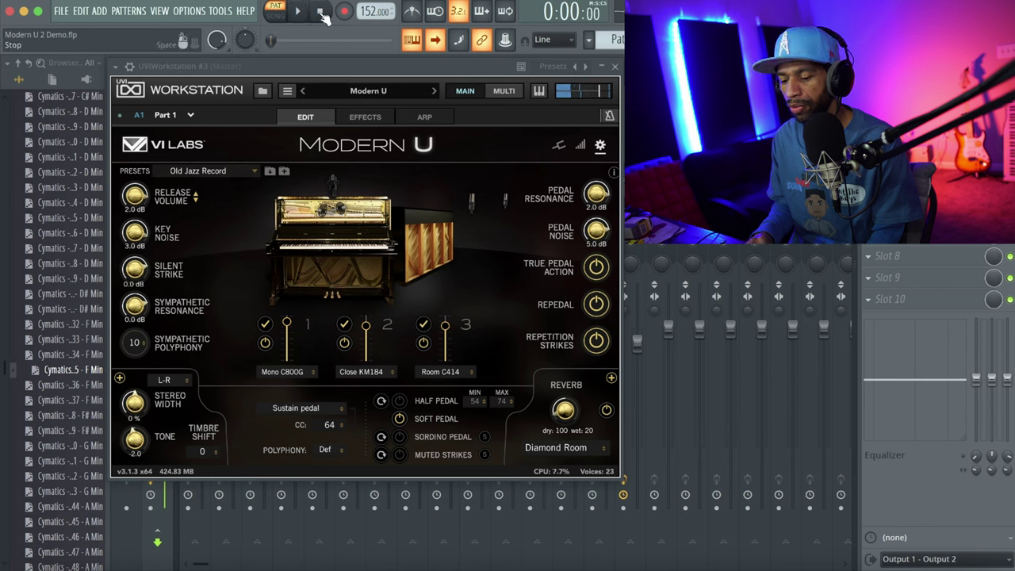
Load the Default preset and raise Key Noise to 4.8 dB while auditioning the piano pattern.
click(210, 171)
click(182, 199)
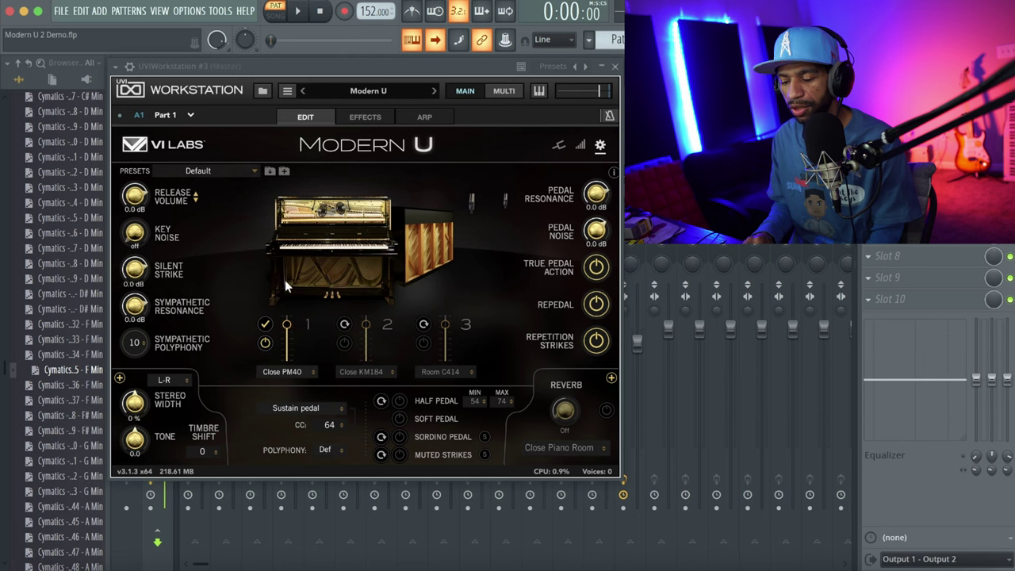
drag(139, 238, 135, 165)
key(space)
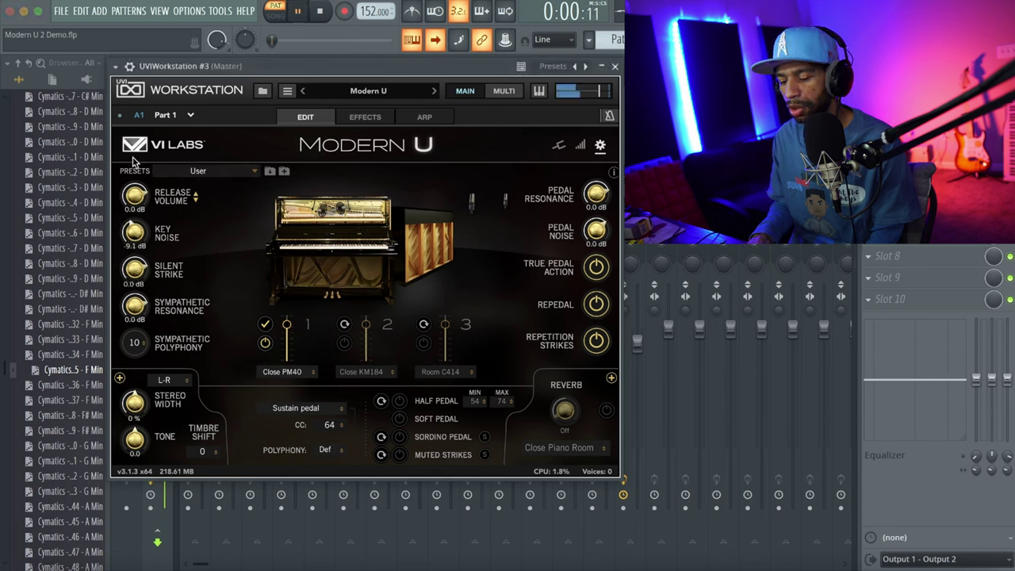
scroll(132, 235, up, 5)
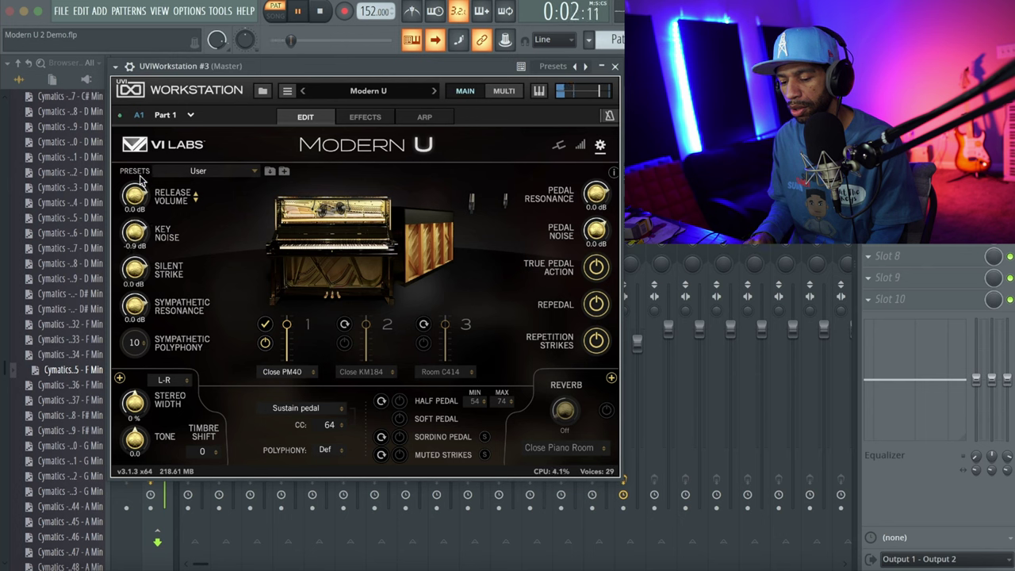
scroll(134, 232, up, 3)
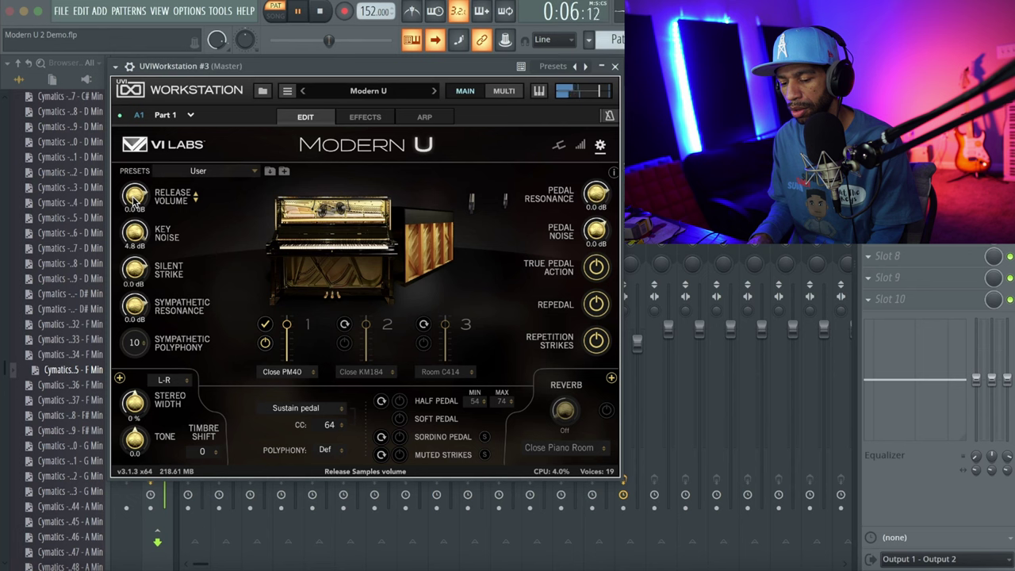
key(space)
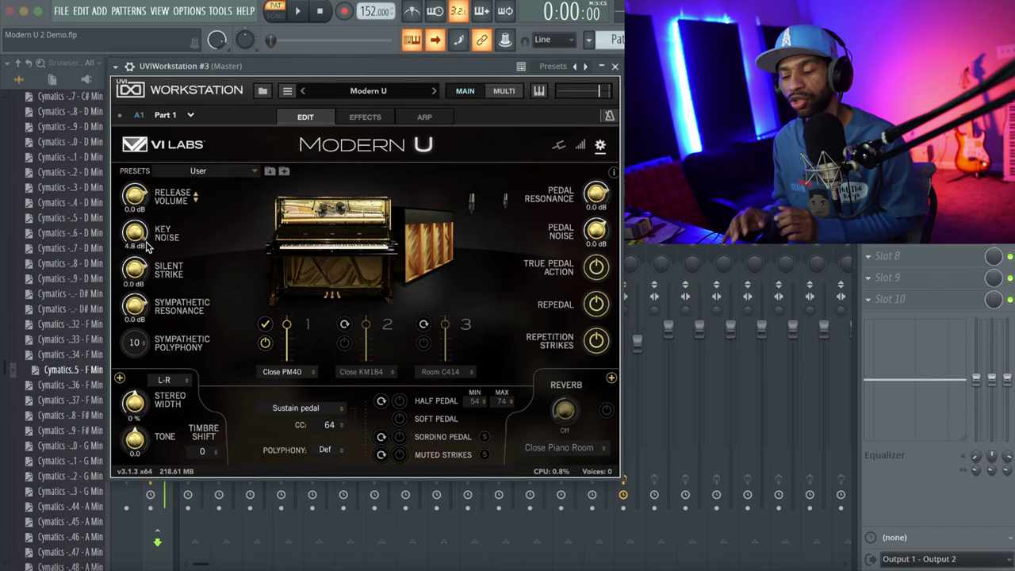
Lower Key Noise to -6.2 dB while playing the pattern, and stop playback.
key(space)
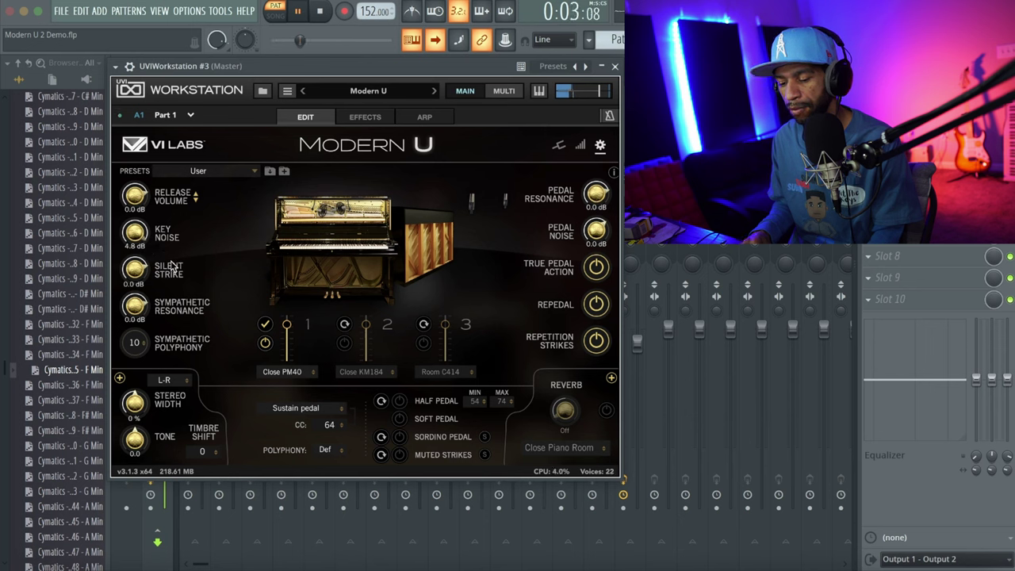
drag(136, 238, 124, 311)
key(space)
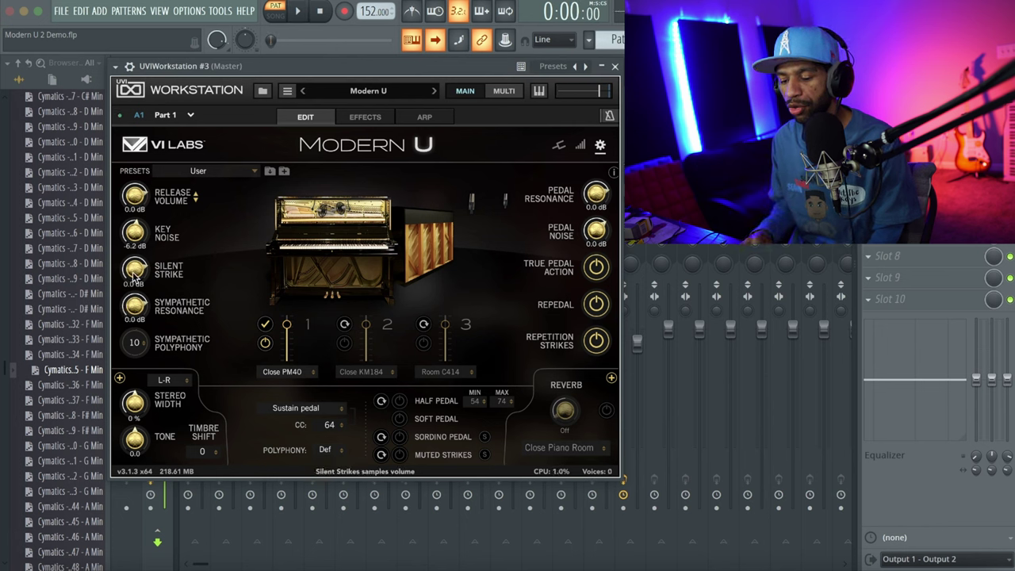
Sweep Silent Strike down to off and back up to 4.6 dB during playback, and set Sympathetic Resonance to 0.3 dB.
key(space)
drag(134, 274, 118, 356)
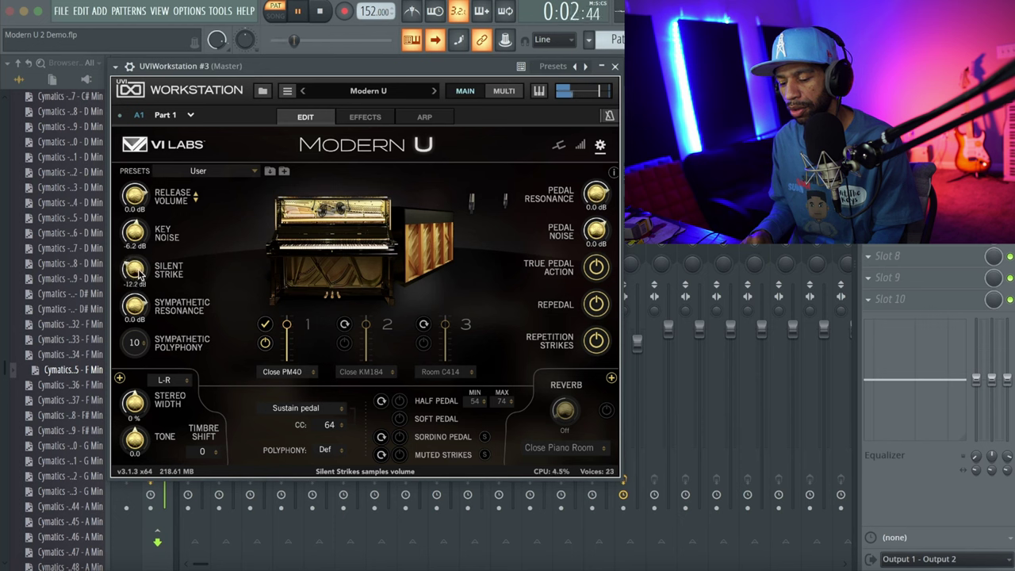
drag(134, 273, 133, 332)
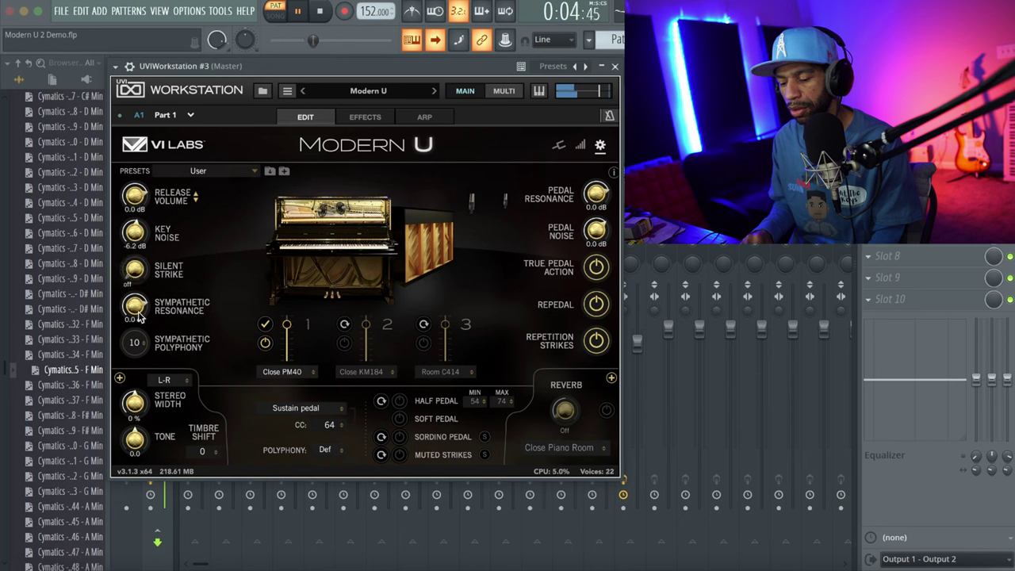
drag(137, 273, 163, 112)
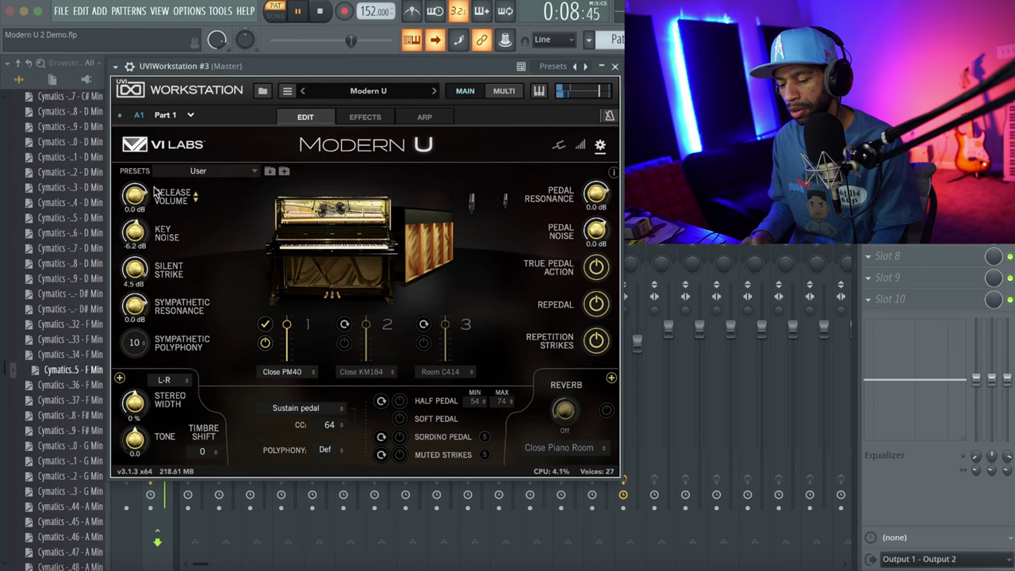
drag(139, 272, 135, 316)
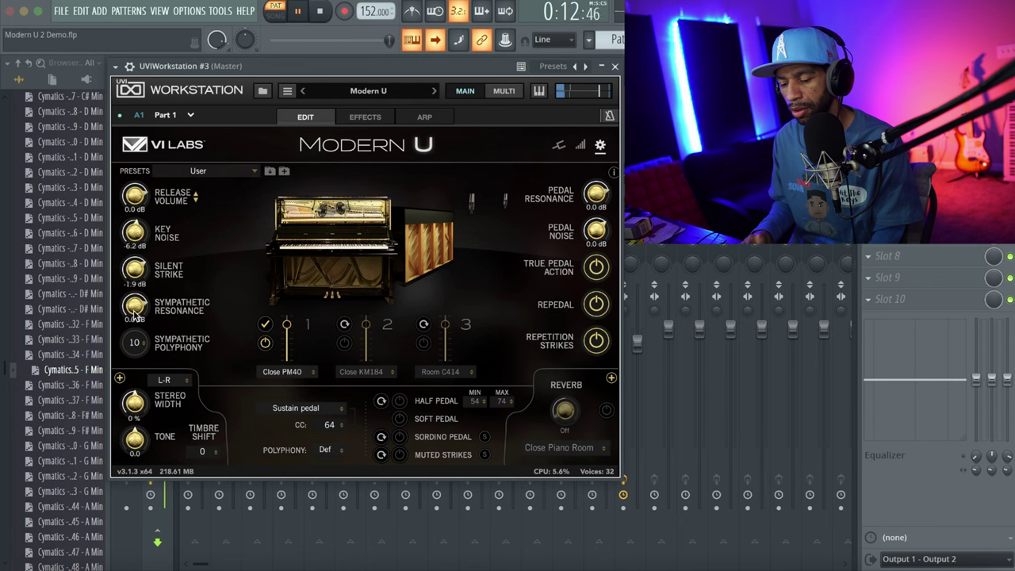
Open the pattern's piano roll and audition the notes with the Close PM40 microphone.
key(F7)
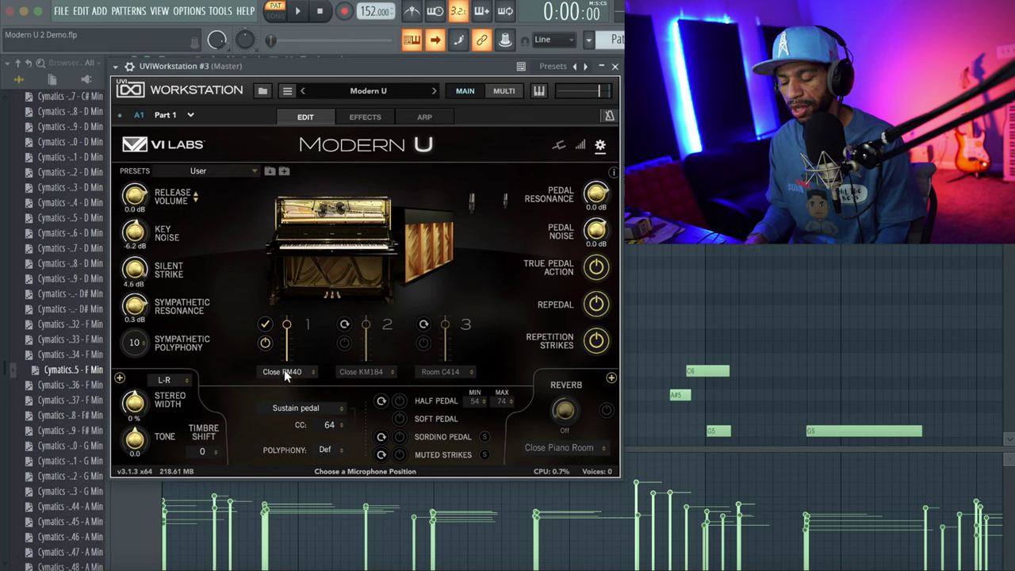
key(space)
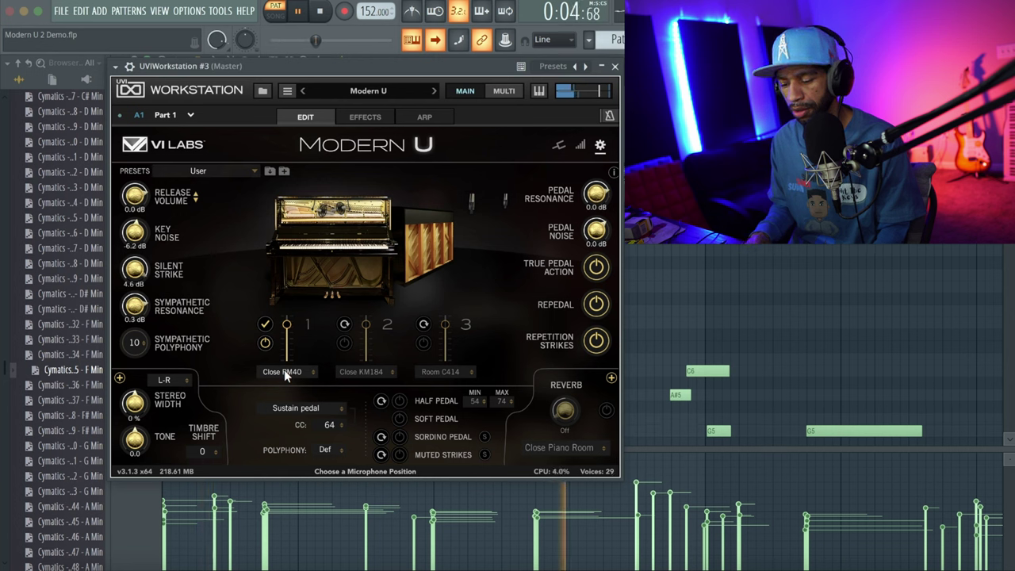
key(space)
Switch microphone slot 1 to Player MBHO, audition the pattern with it, and stop playback.
click(283, 373)
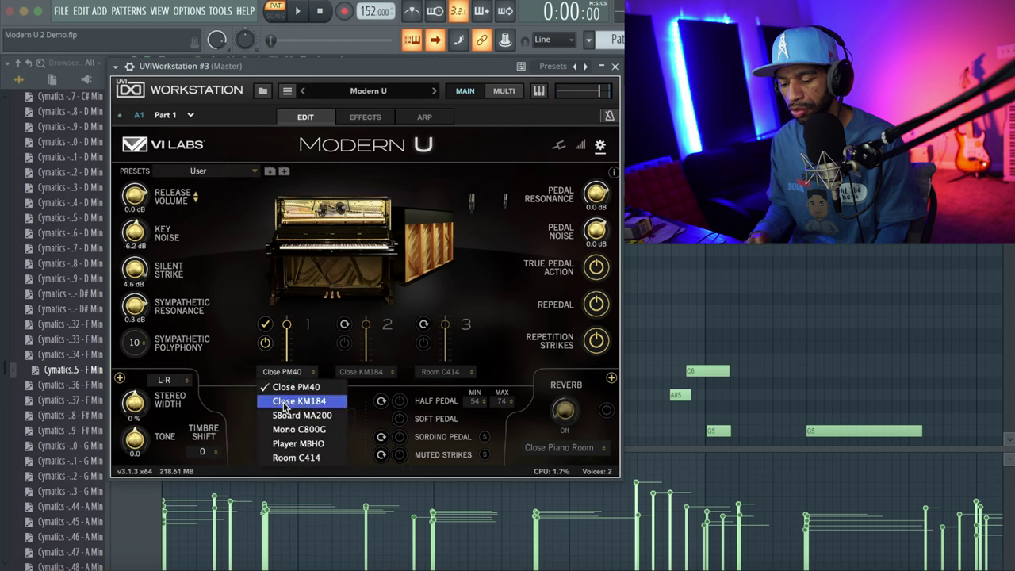
click(283, 444)
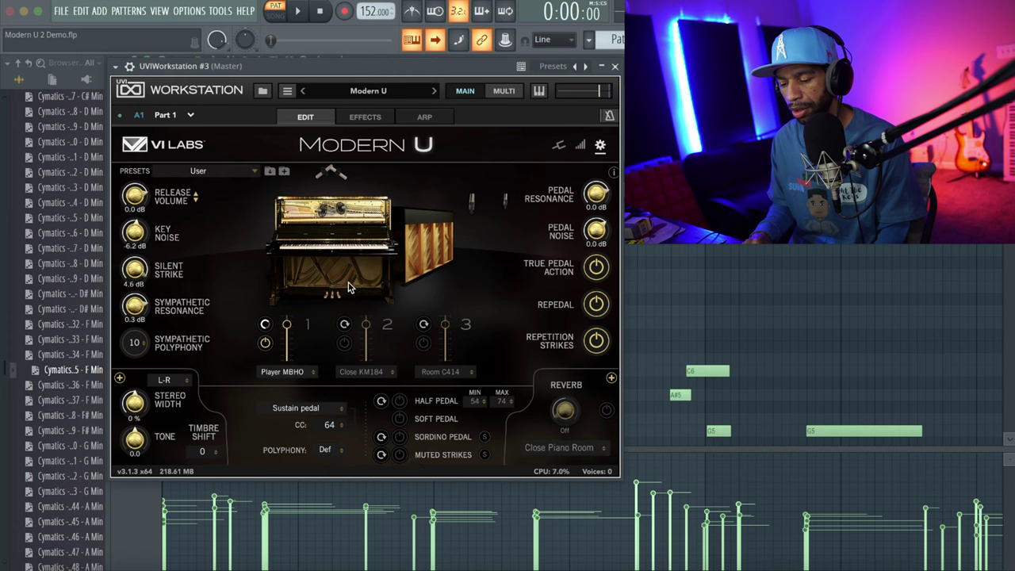
key(space)
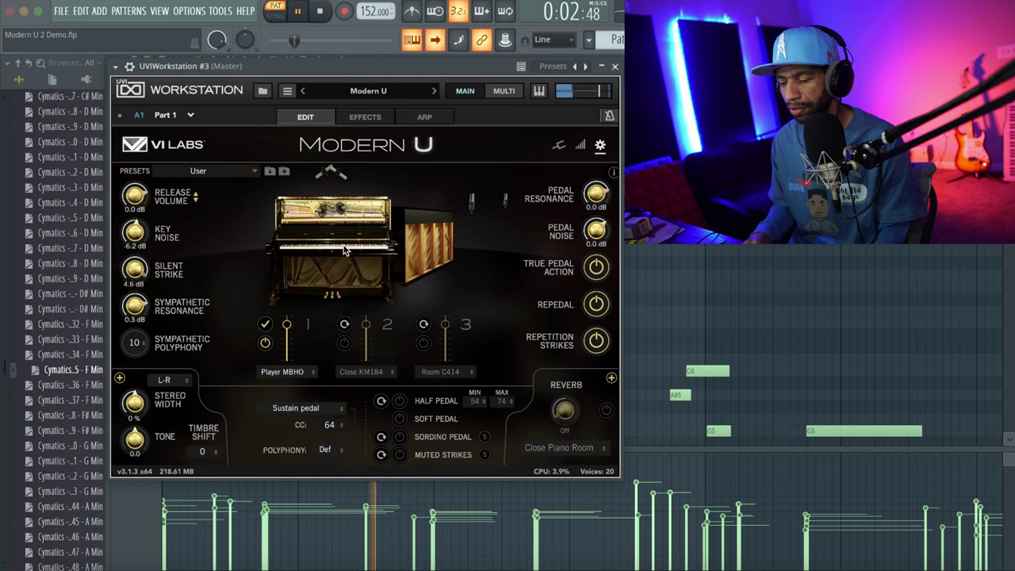
click(326, 11)
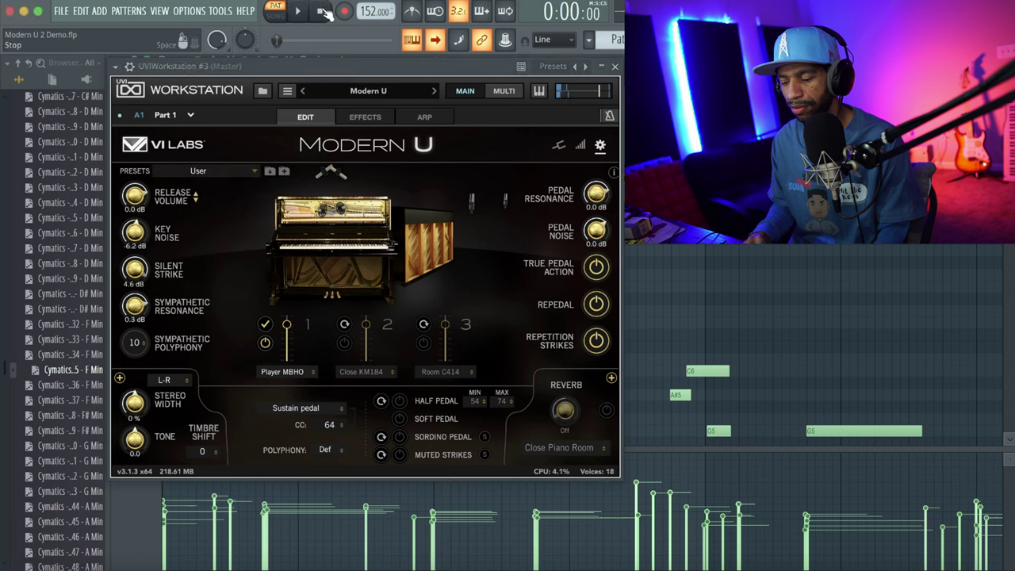
Set microphone slot 1 to Room C414 and play the pattern to hear it.
click(279, 373)
click(283, 459)
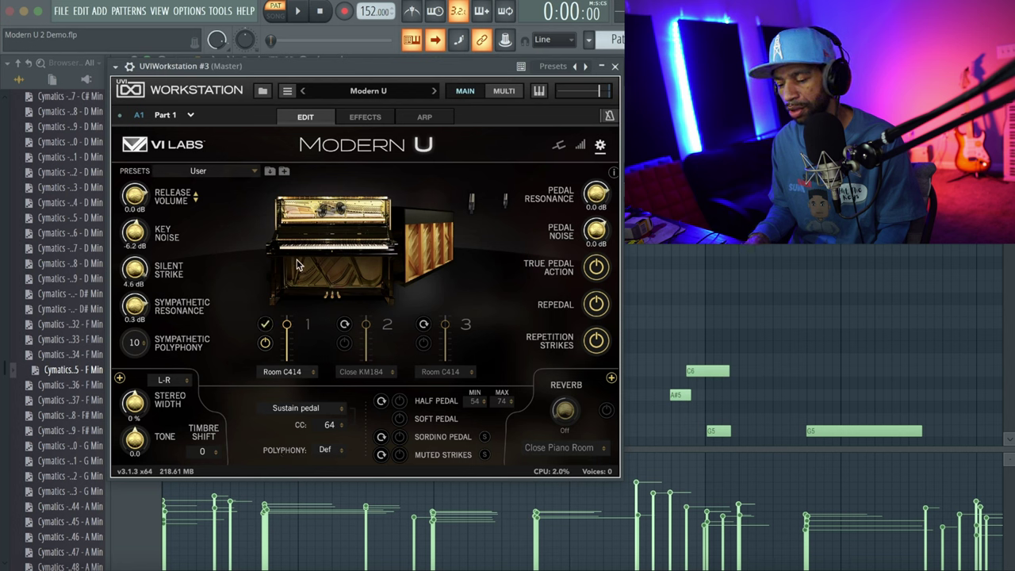
key(space)
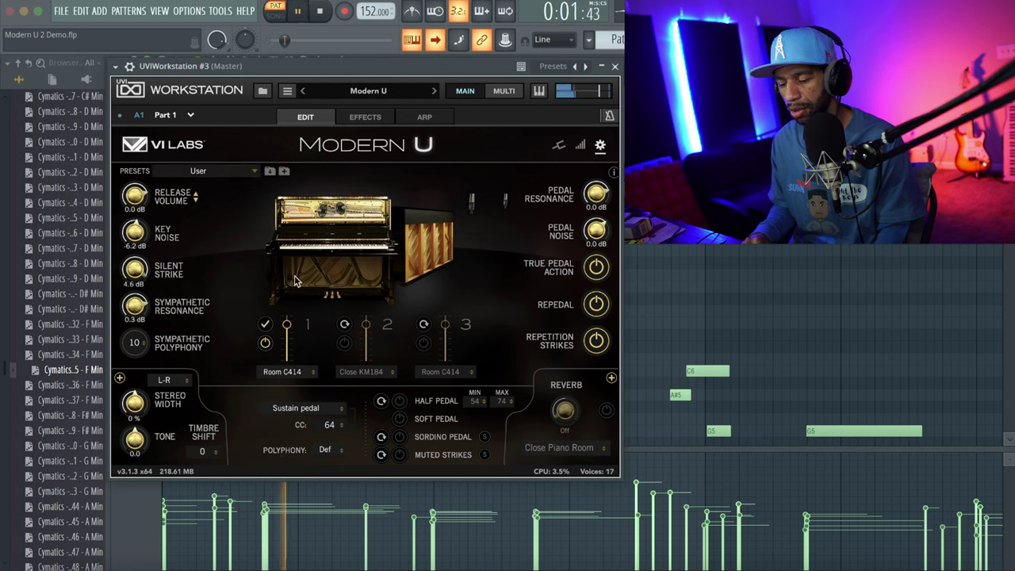
key(space)
Return microphone slot 1 to Close PM40, enable Close KM184 in slot 2 and Room C414 in slot 3, and audition the blend.
click(280, 373)
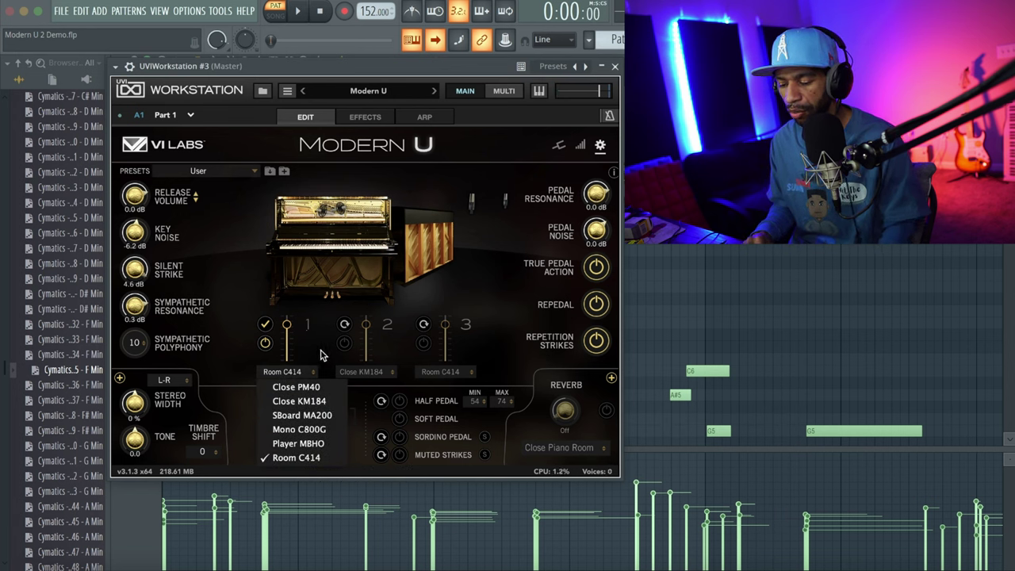
click(291, 388)
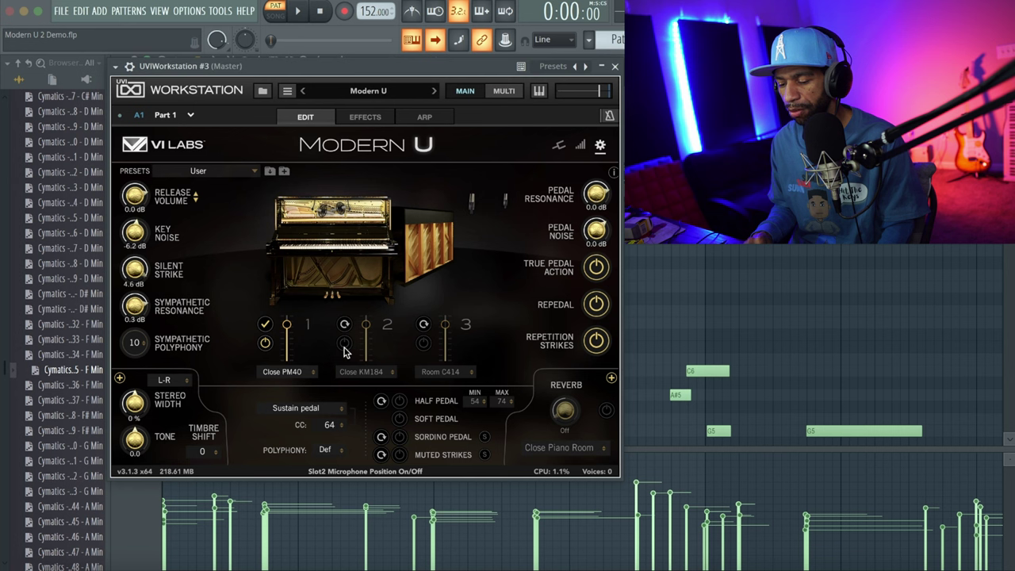
click(344, 343)
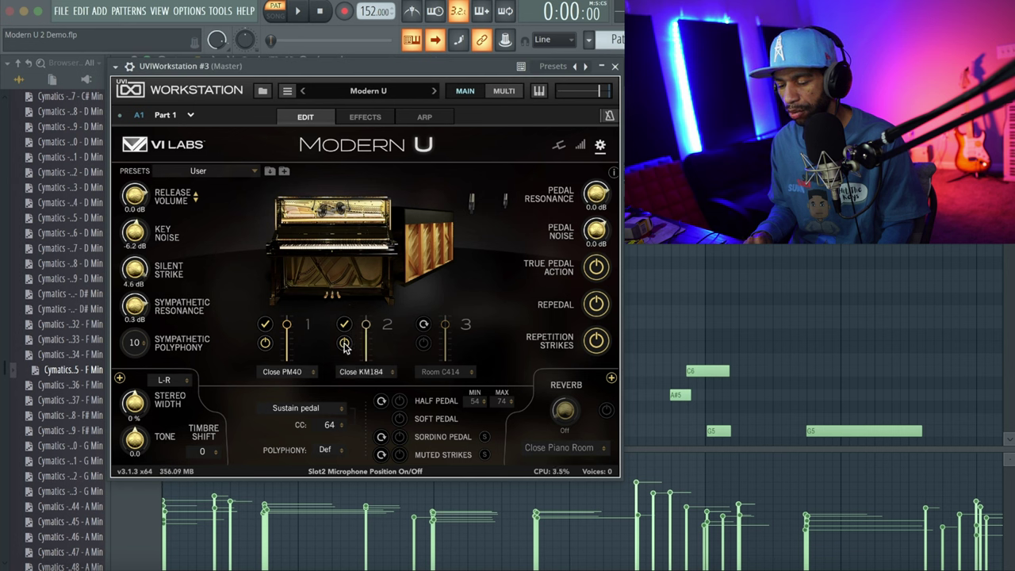
click(424, 344)
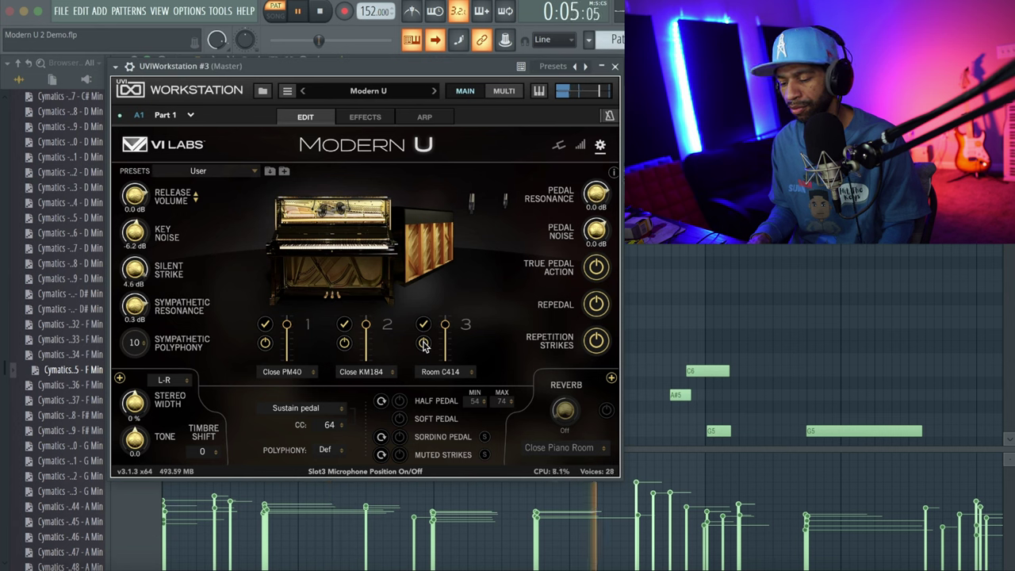
key(space)
Compare the sound with microphone slots 2 and 3 switched off against all three slots enabled by playing the pattern.
click(425, 343)
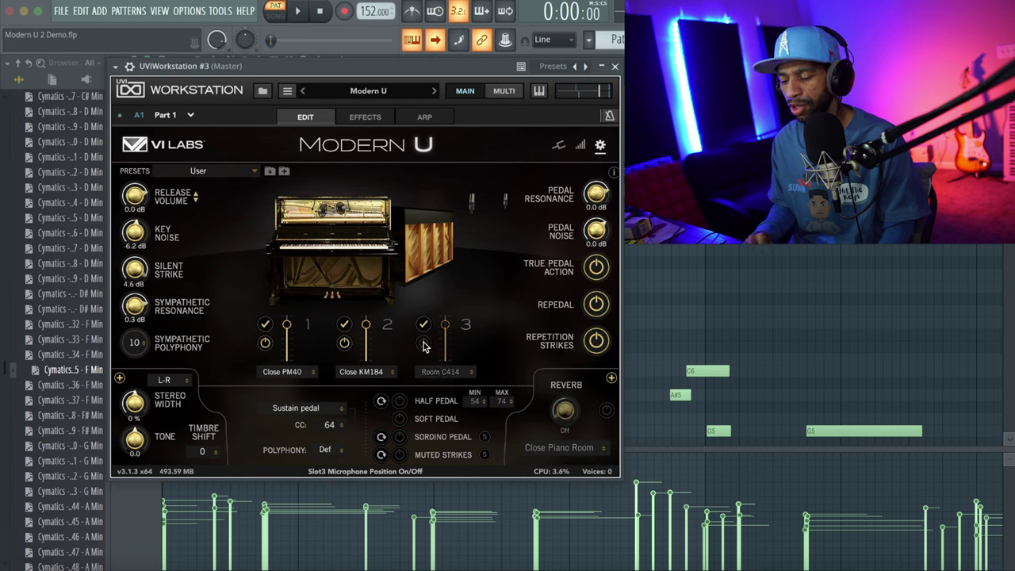
click(345, 343)
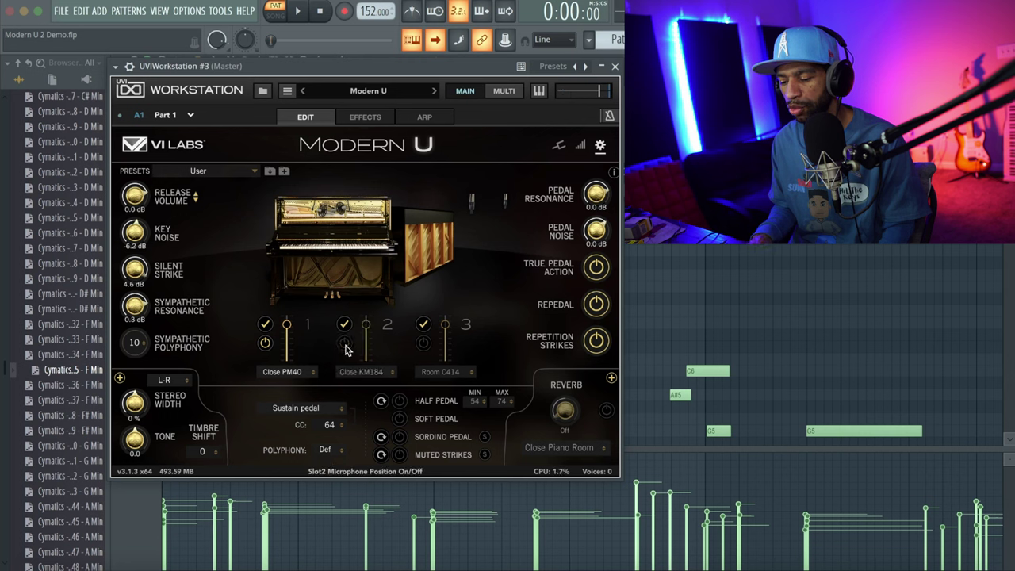
key(space)
click(345, 343)
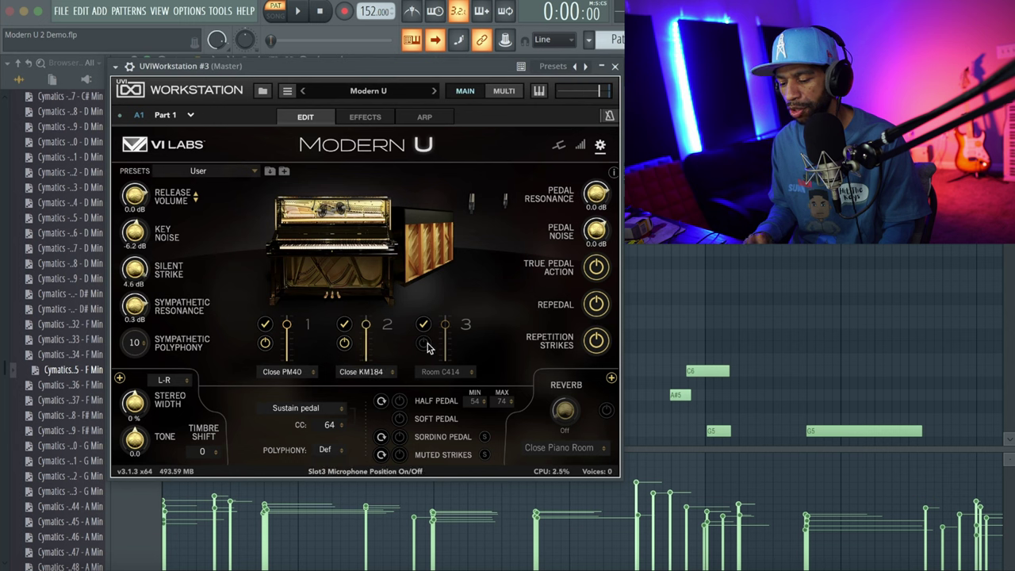
click(425, 343)
key(space)
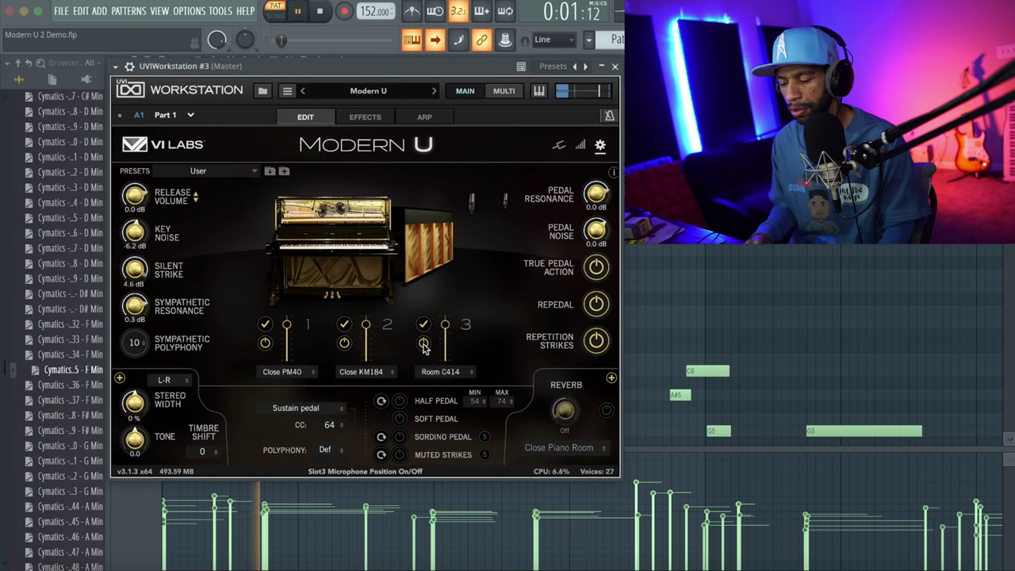
key(space)
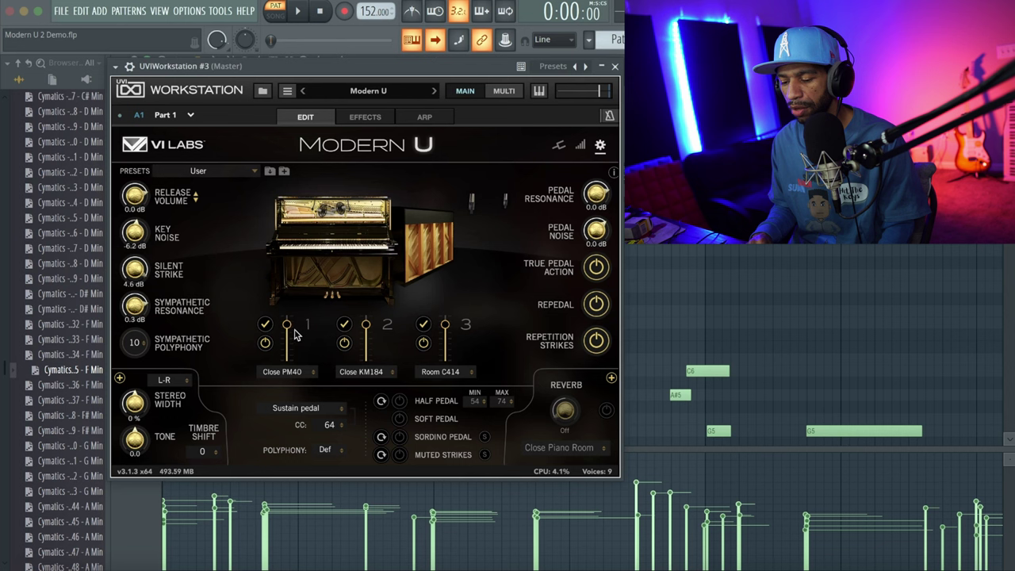
Sweep the volume faders of the three microphone slots during playback, and finish with all three at maximum.
drag(287, 357, 287, 341)
key(space)
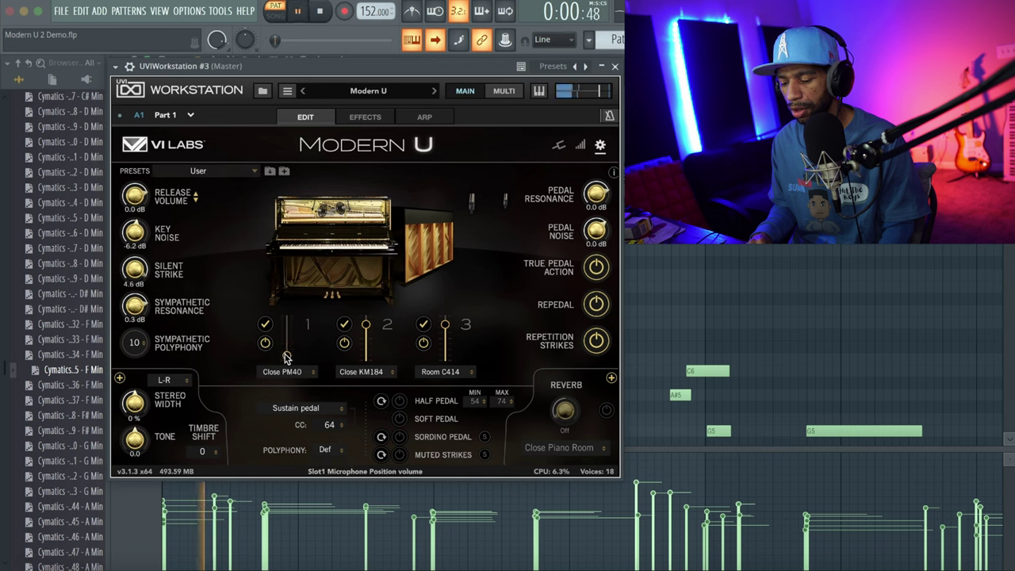
drag(366, 325, 366, 354)
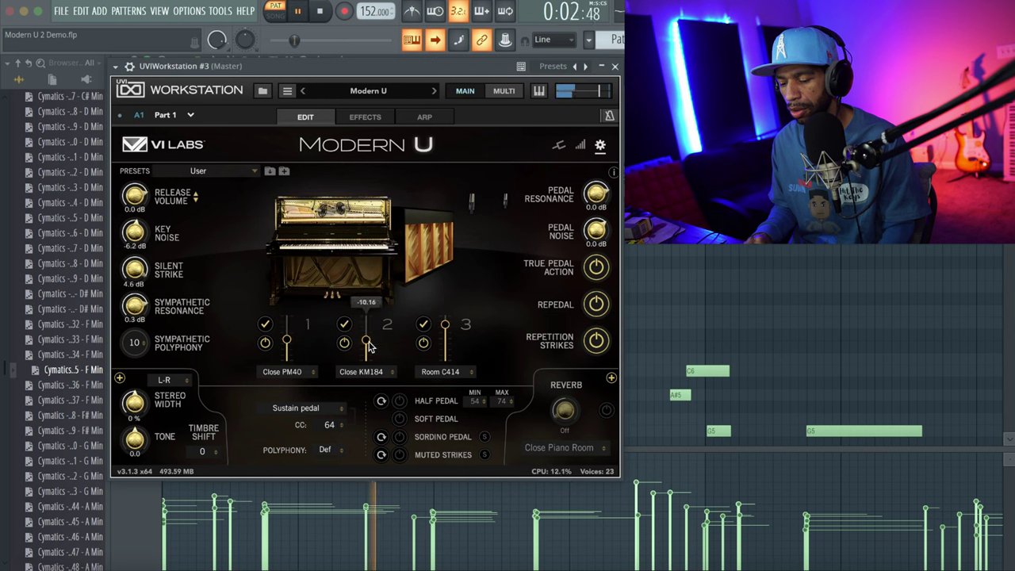
mouse_move(445, 324)
mouse_down()
mouse_move(446, 342)
mouse_move(445, 321)
mouse_up()
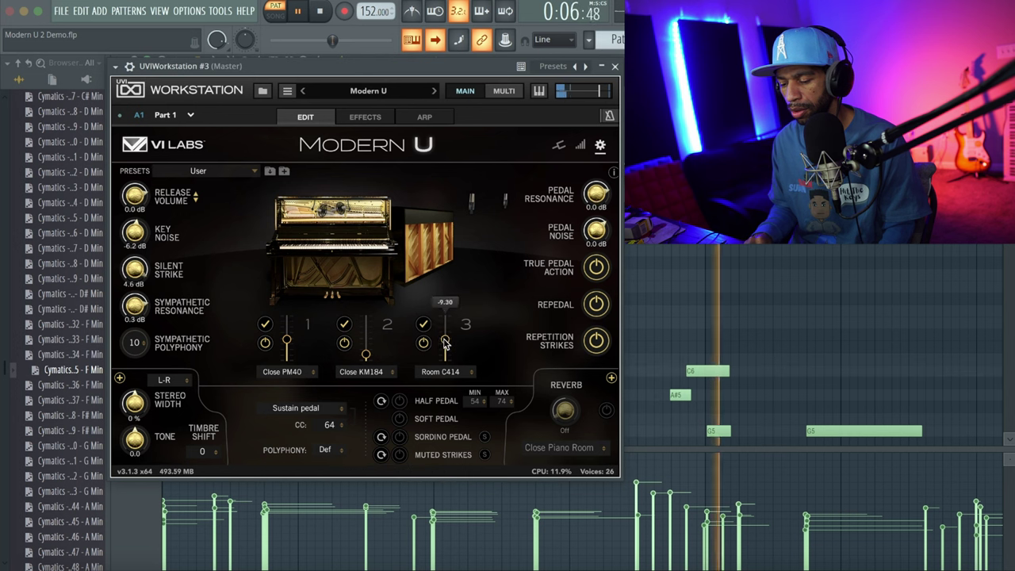
drag(366, 354, 366, 321)
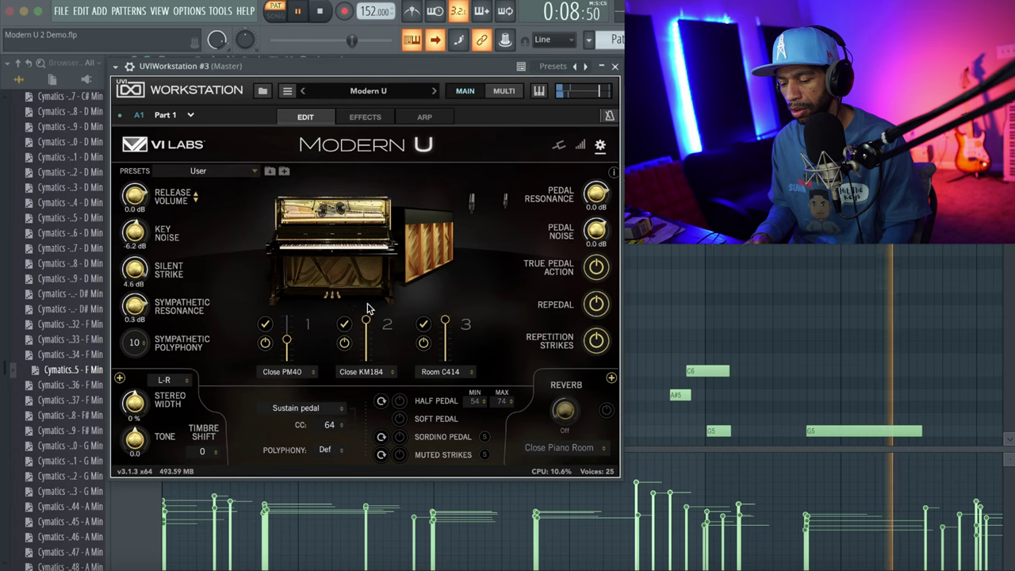
drag(287, 340, 290, 321)
key(space)
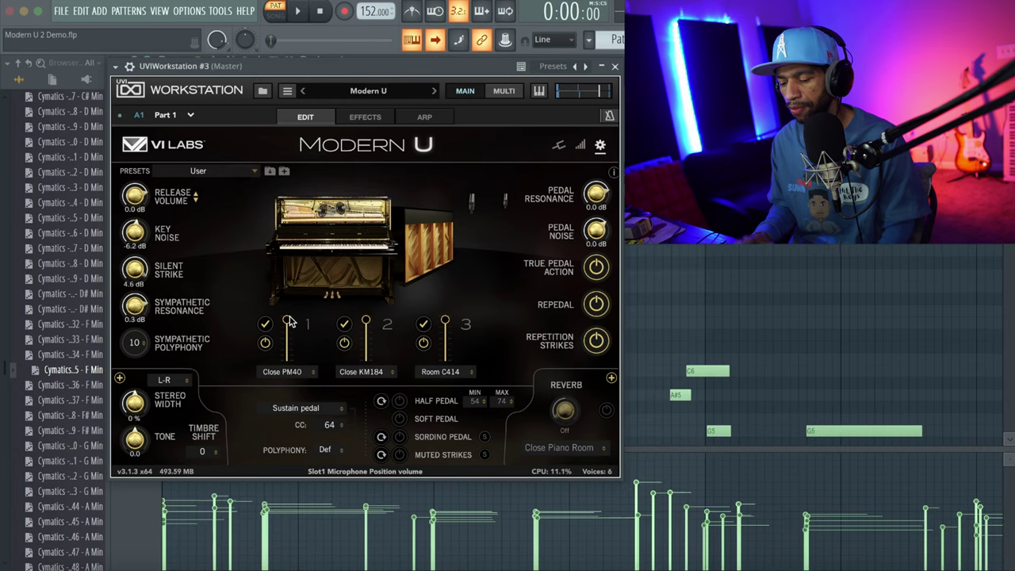
Switch to the next pattern and lower the Timbre Shift to -5 and on to -9, playing notes to hear the change.
click(617, 36)
scroll(616, 37, down, 1)
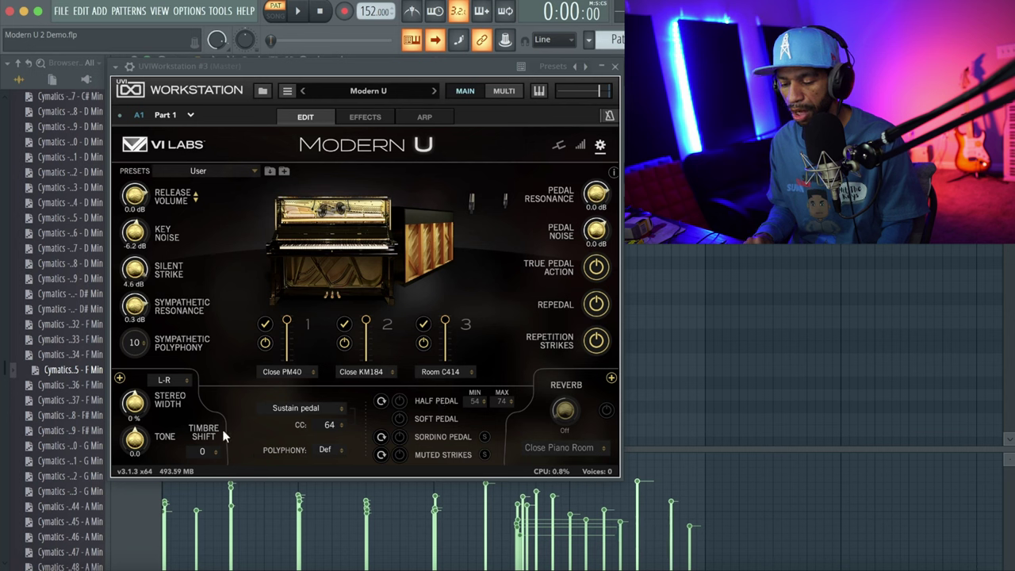
click(202, 451)
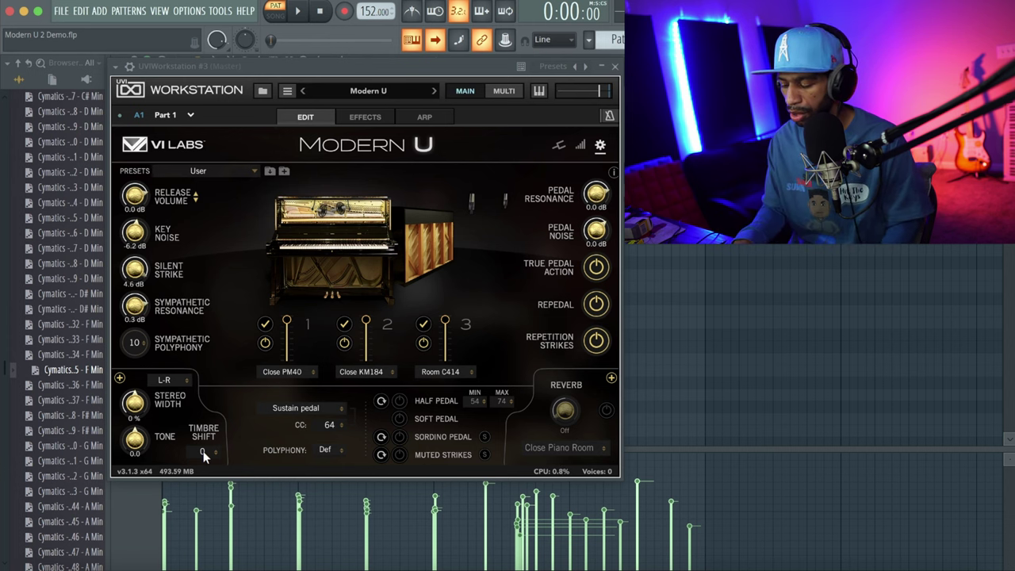
key(q)
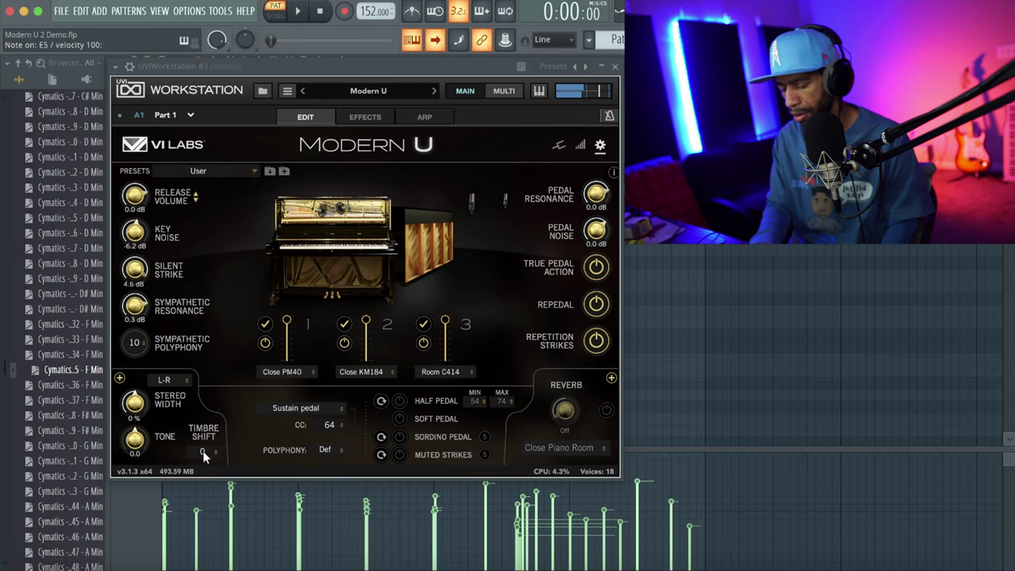
click(202, 454)
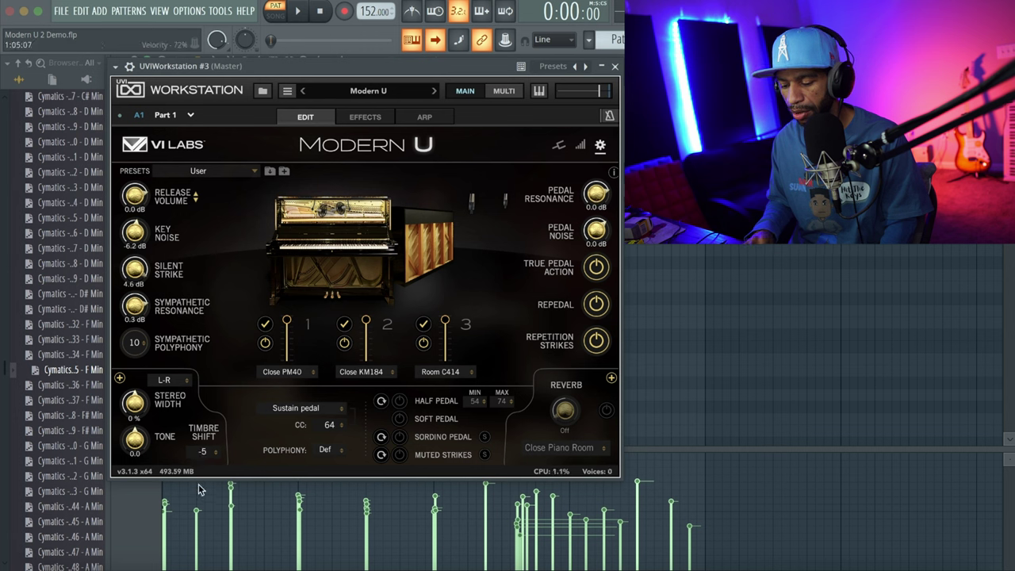
drag(199, 473, 199, 487)
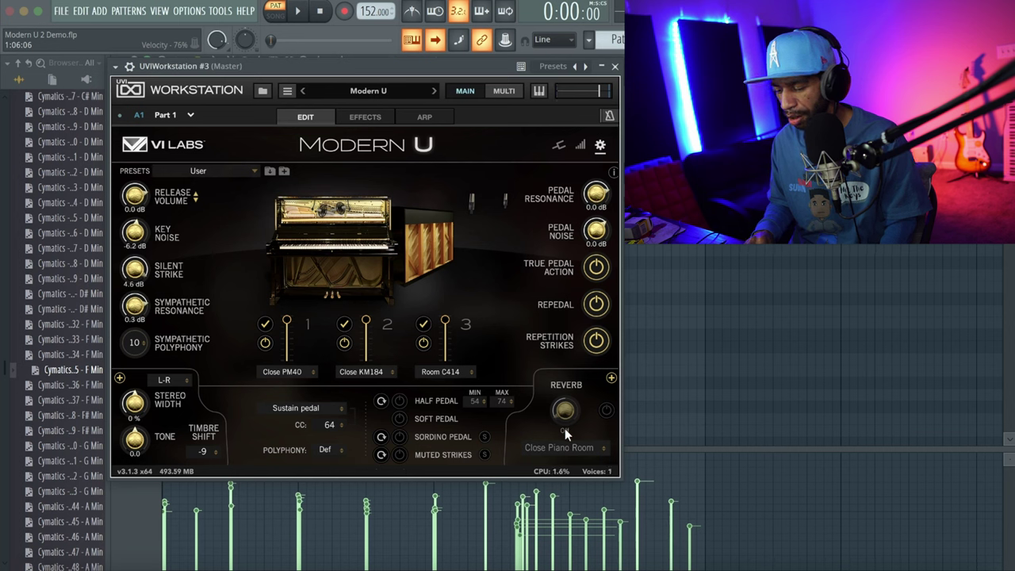
Enable the reverb, raise its wet amount to 32, and choose the Nice Hall space from Real Space Big.
click(603, 412)
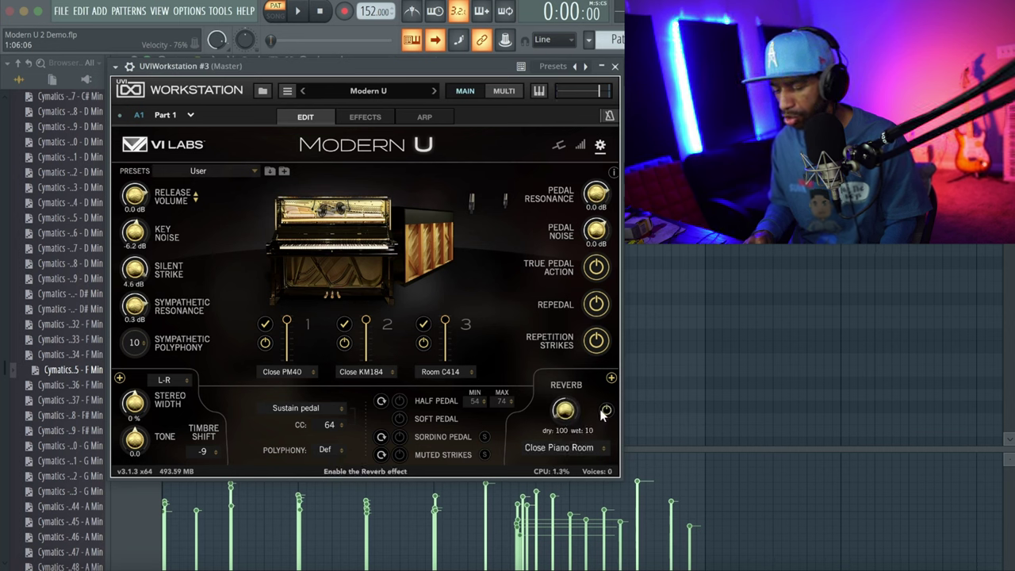
drag(564, 414, 563, 409)
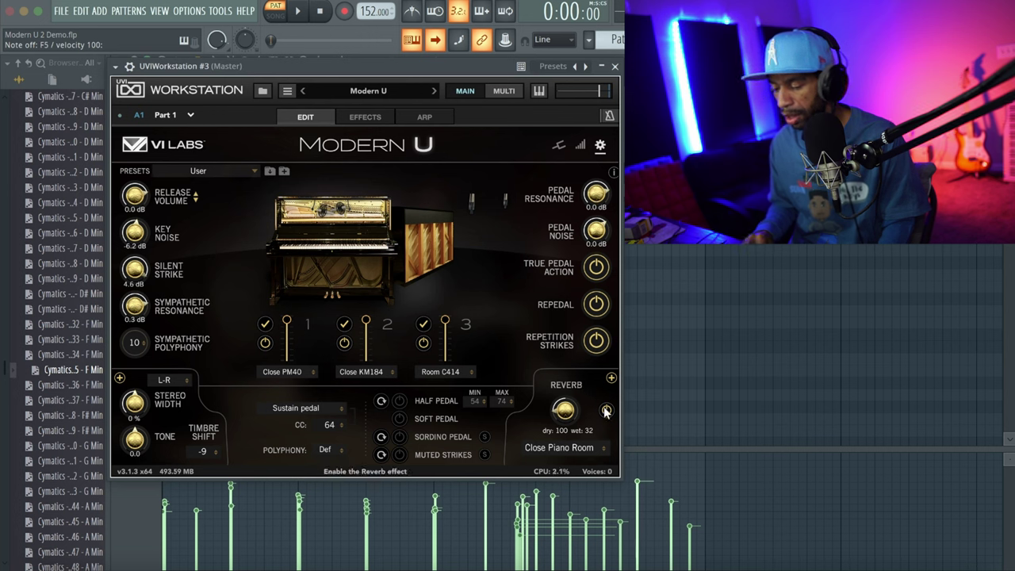
click(579, 449)
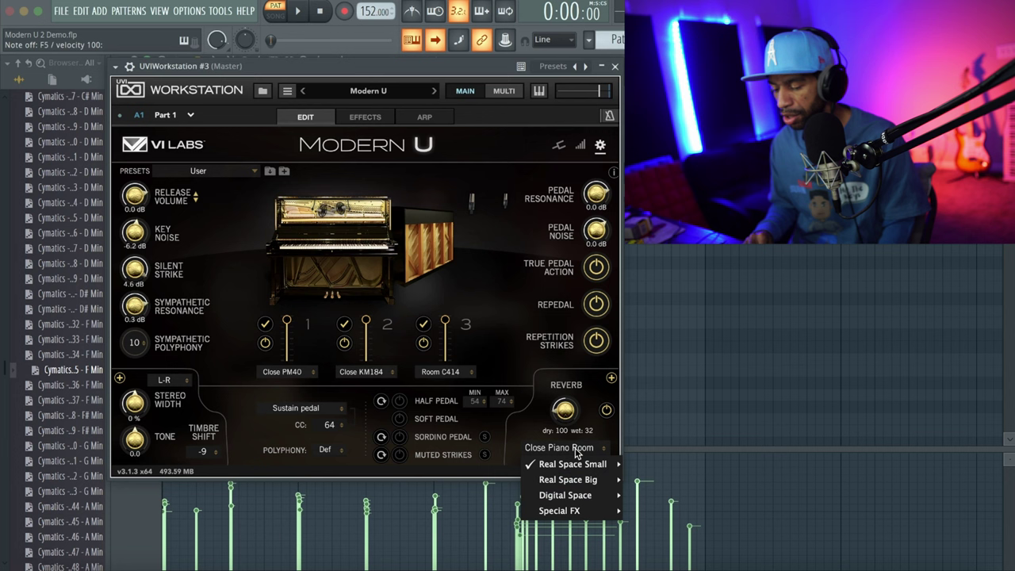
mouse_move(580, 481)
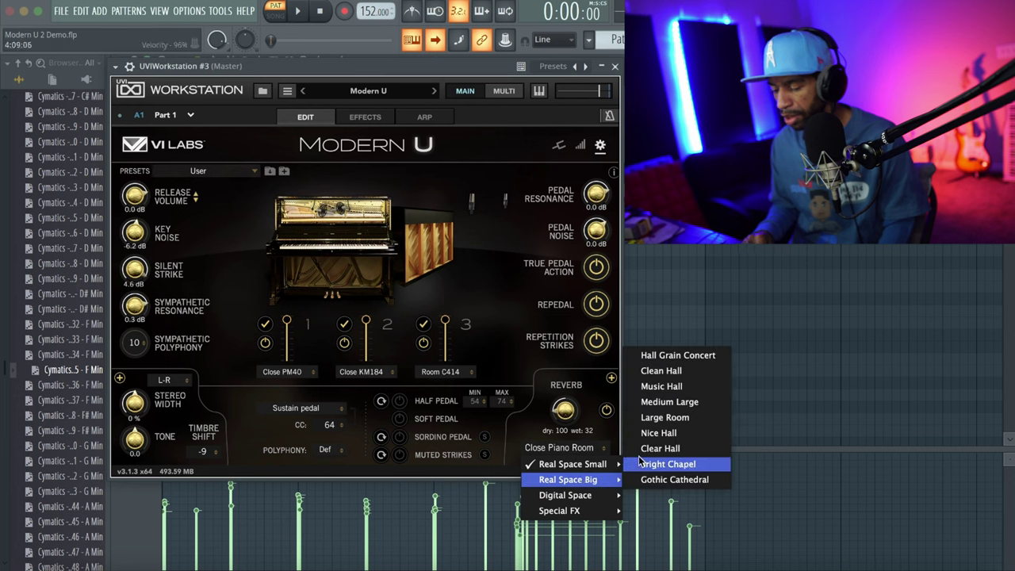
click(651, 435)
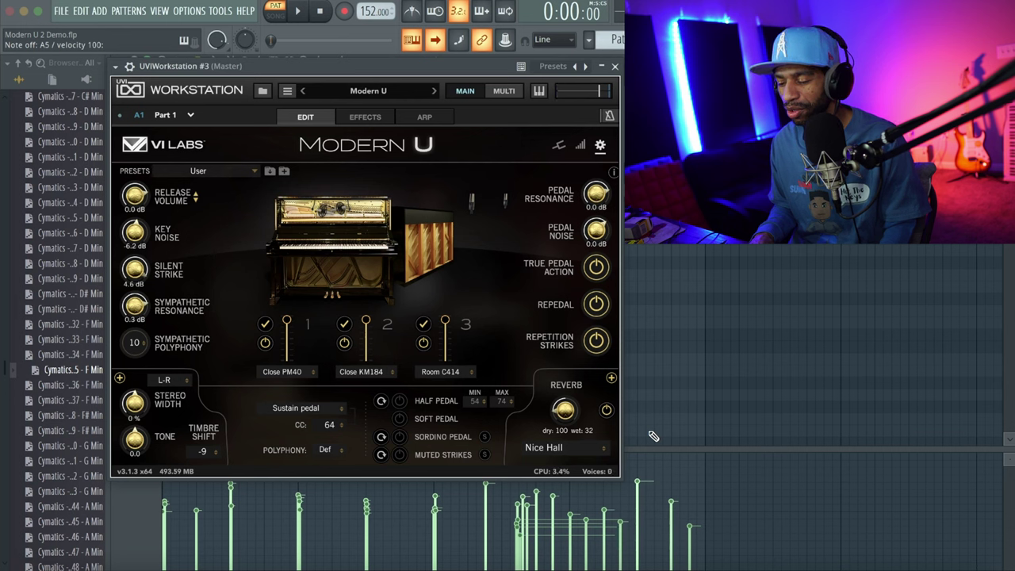
Play the pattern with the Nice Hall reverb and bring the Timbre Shift back to 0 during playback.
key(space)
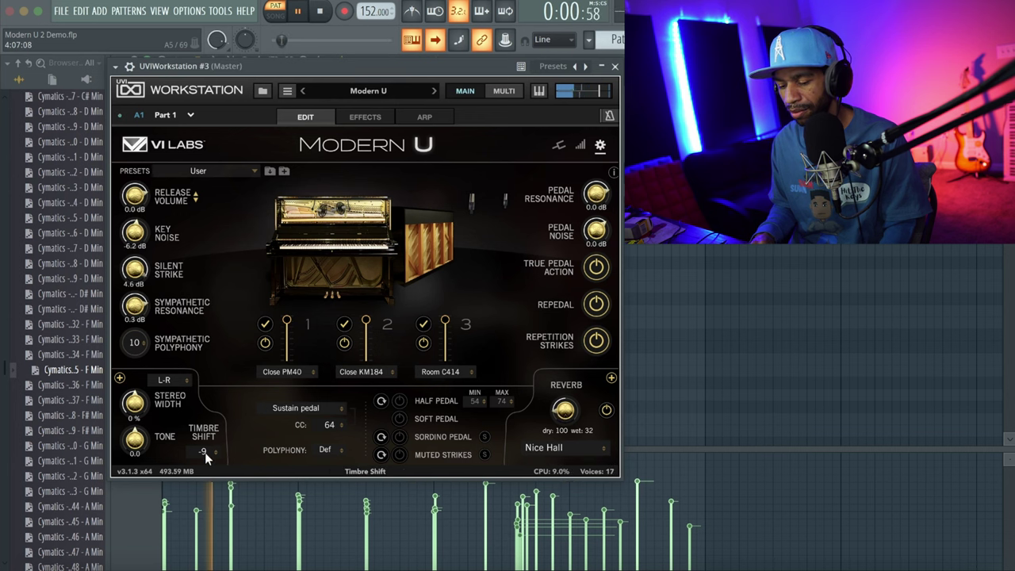
drag(205, 450, 208, 396)
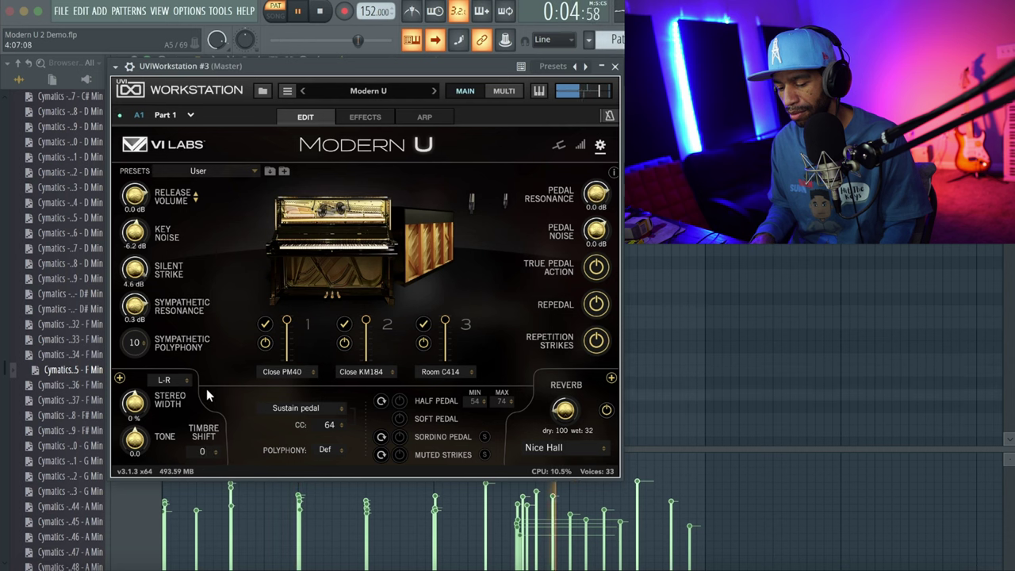
key(space)
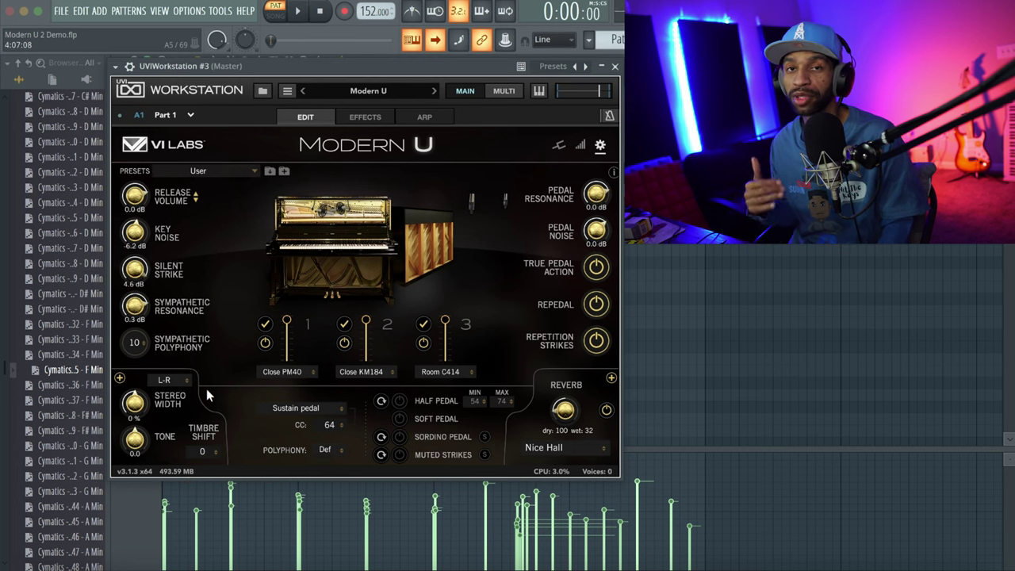
Change the reverb to KSP Piano Hall from Digital Space and reduce its wet amount to 18 while the pattern plays.
click(571, 448)
mouse_move(560, 498)
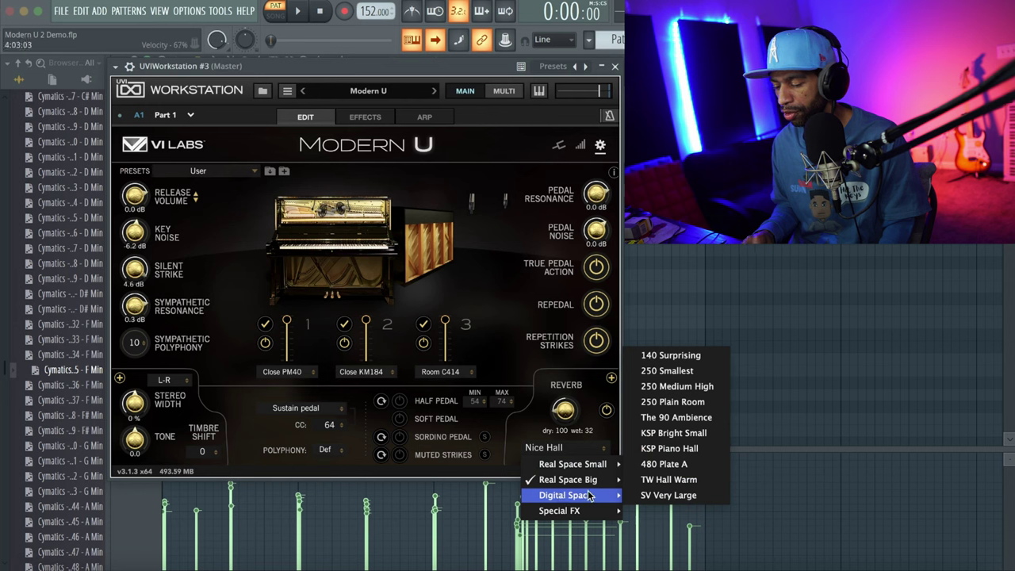
click(655, 448)
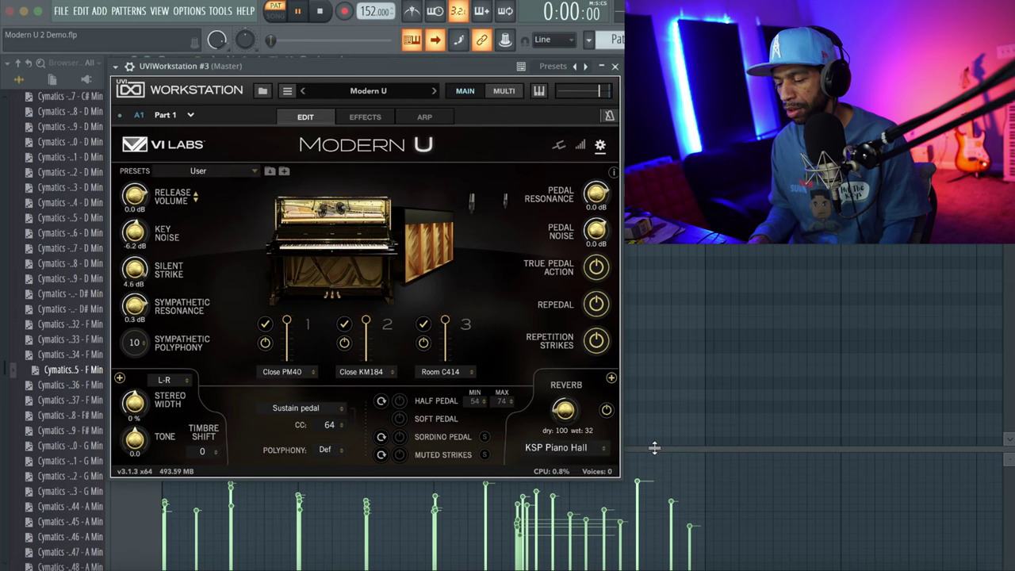
key(space)
mouse_move(564, 411)
mouse_down()
mouse_move(560, 449)
mouse_move(561, 378)
mouse_move(551, 422)
mouse_up()
key(space)
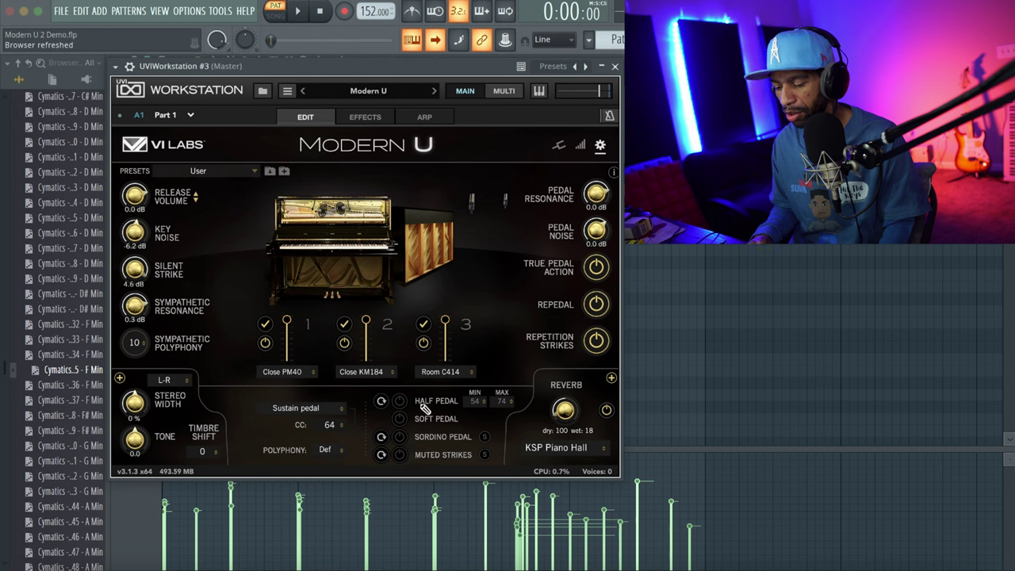
Load and enable the Muted Strikes samples, and start the pattern to hear them.
click(382, 455)
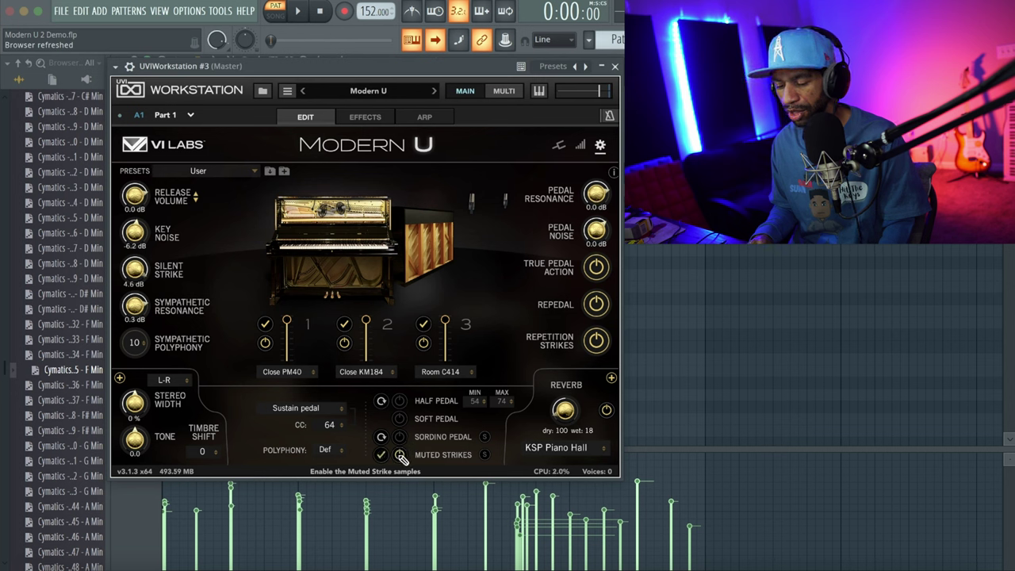
click(401, 455)
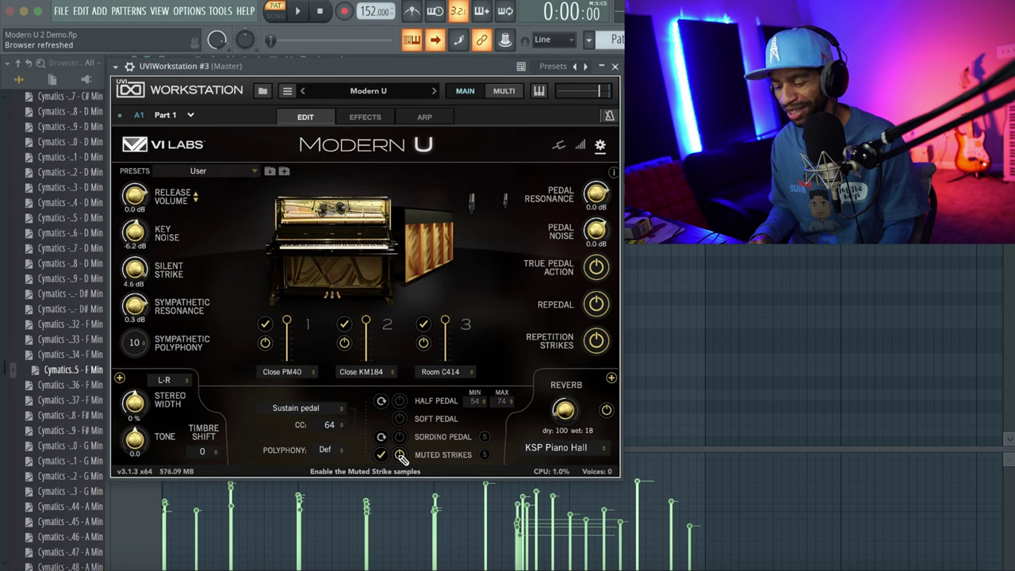
key(space)
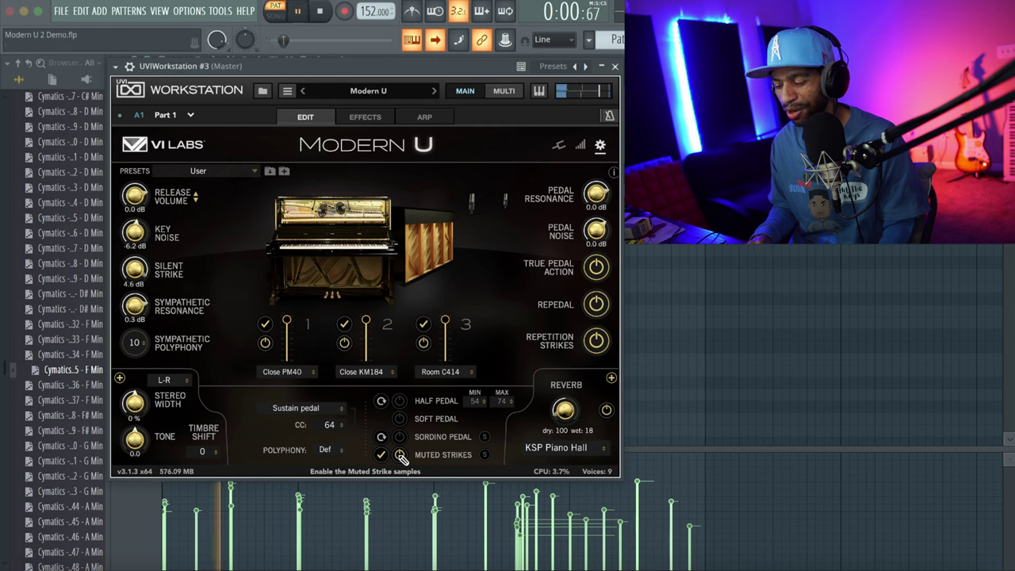
Audition the Water Glass reverb from Special FX with its wet amount raised to 55.
click(579, 449)
mouse_move(555, 512)
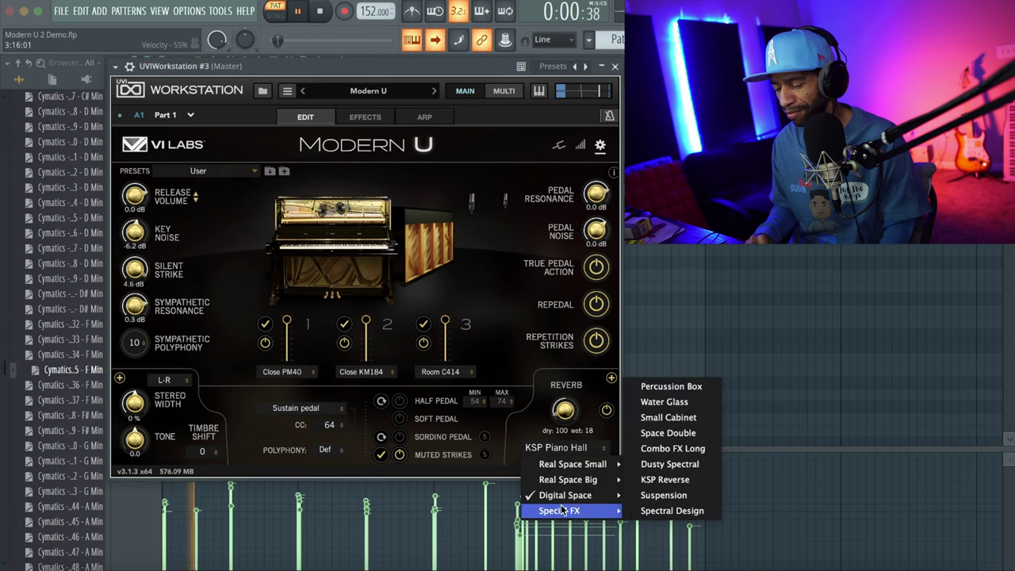
click(659, 402)
drag(563, 409, 563, 388)
Switch the reverb to Clear Hall from Real Space Big and lower its wet amount to 19 during playback.
click(555, 447)
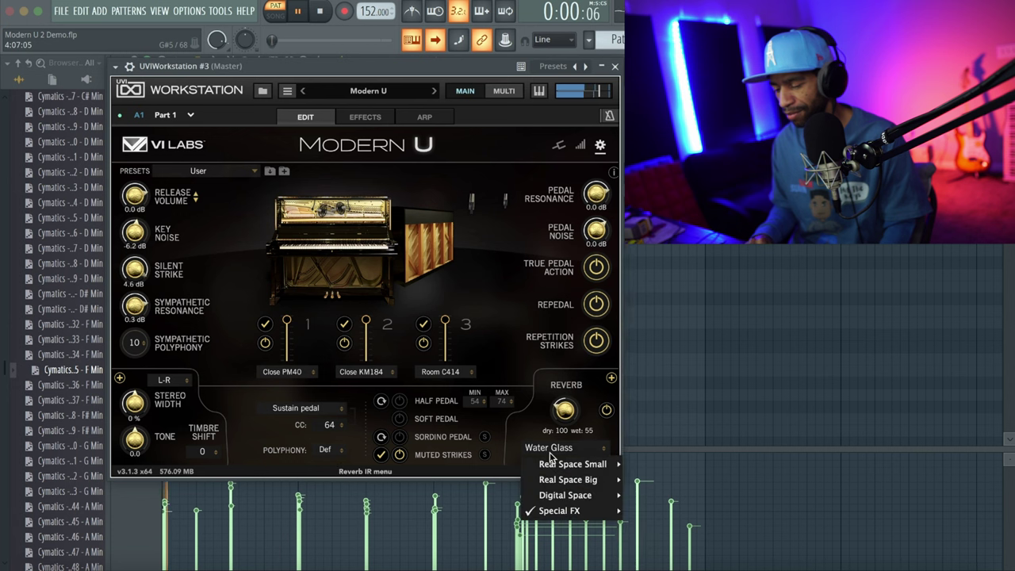
mouse_move(557, 485)
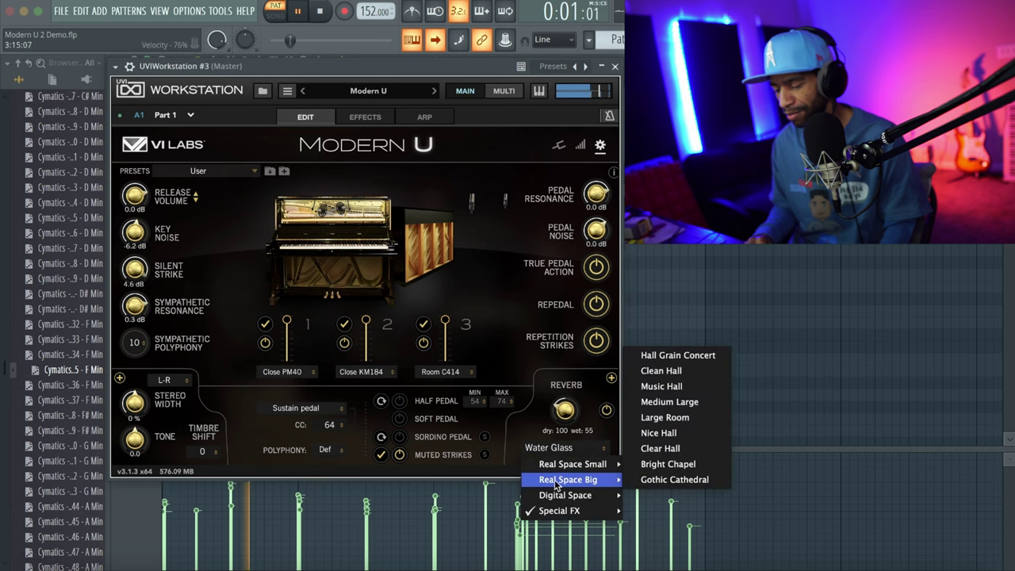
click(660, 448)
drag(564, 409, 559, 432)
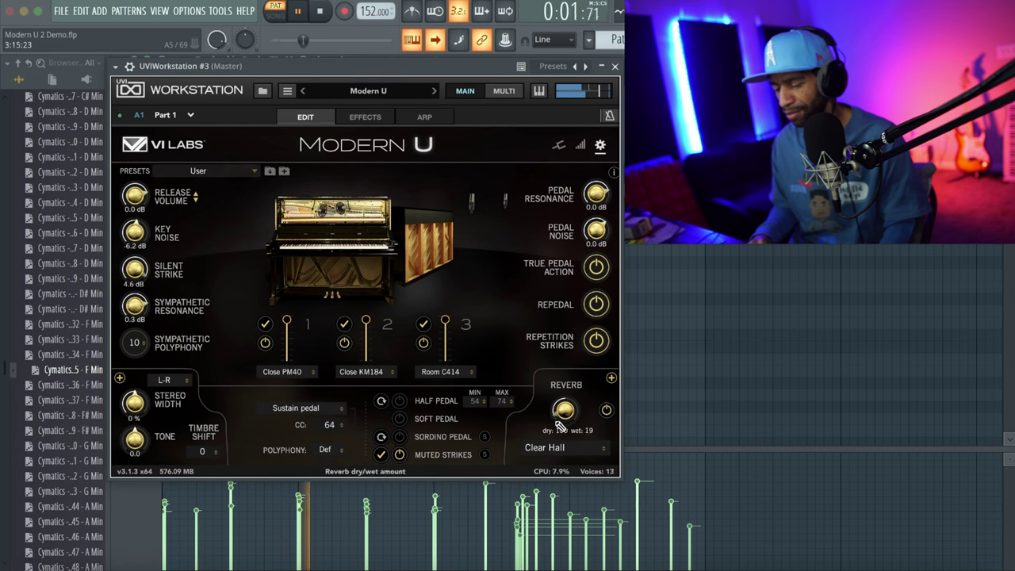
Choose the Wood Room reverb from Real Space Small, try a wet amount of 46, stop playback and settle on 31.
click(547, 447)
mouse_move(577, 464)
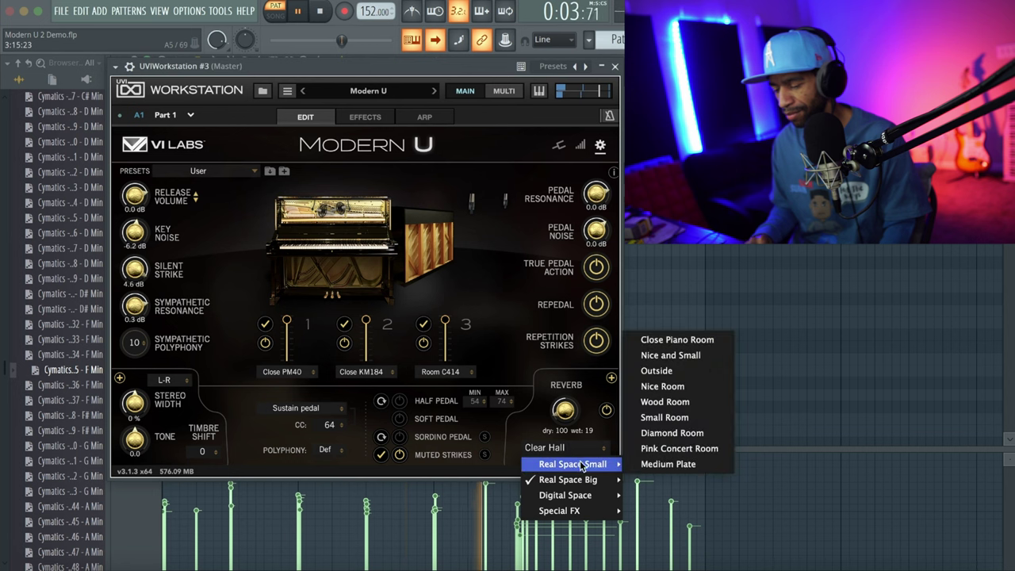
click(660, 402)
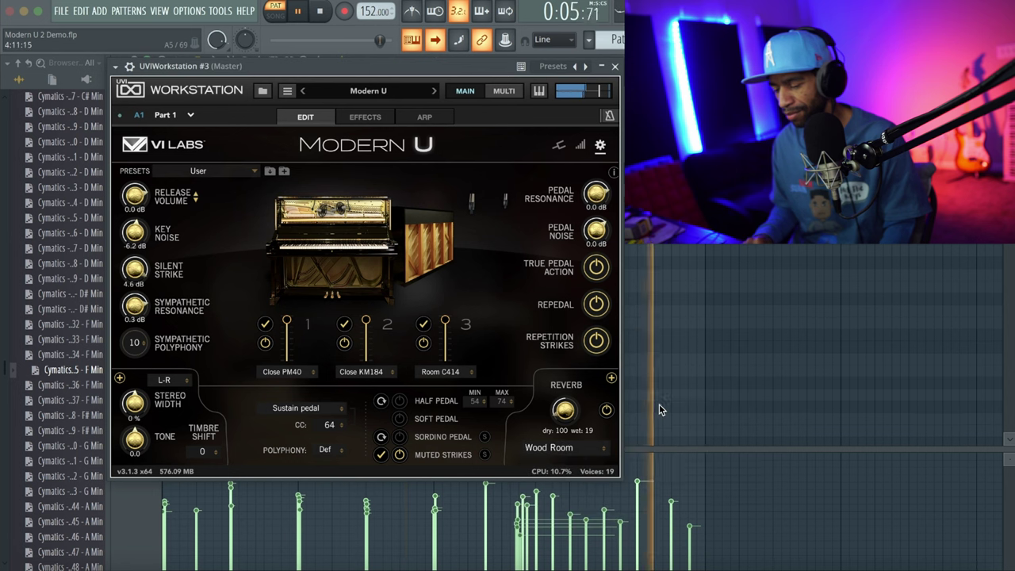
drag(561, 418, 560, 398)
scroll(561, 403, up, 5)
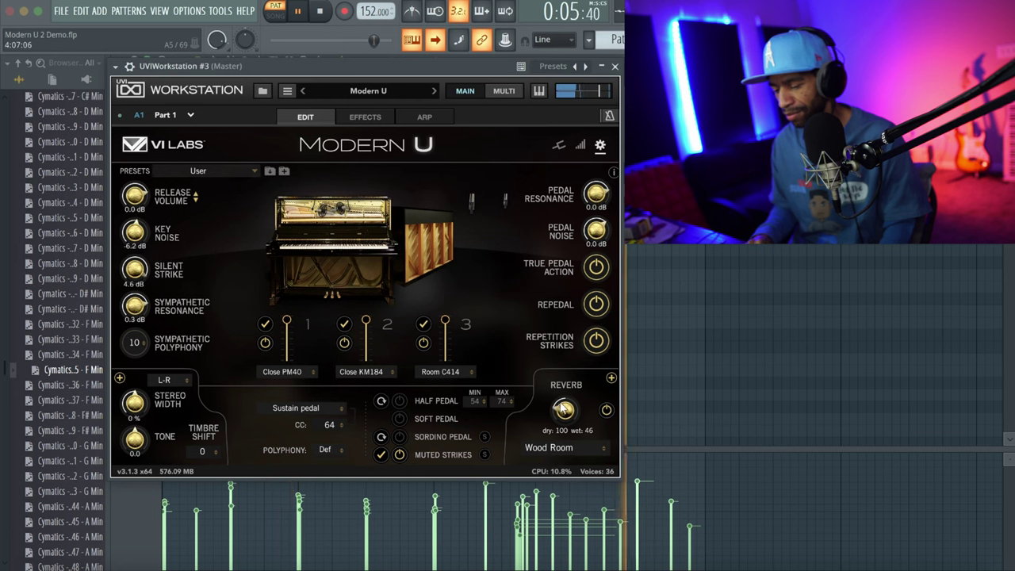
key(space)
drag(561, 406, 557, 418)
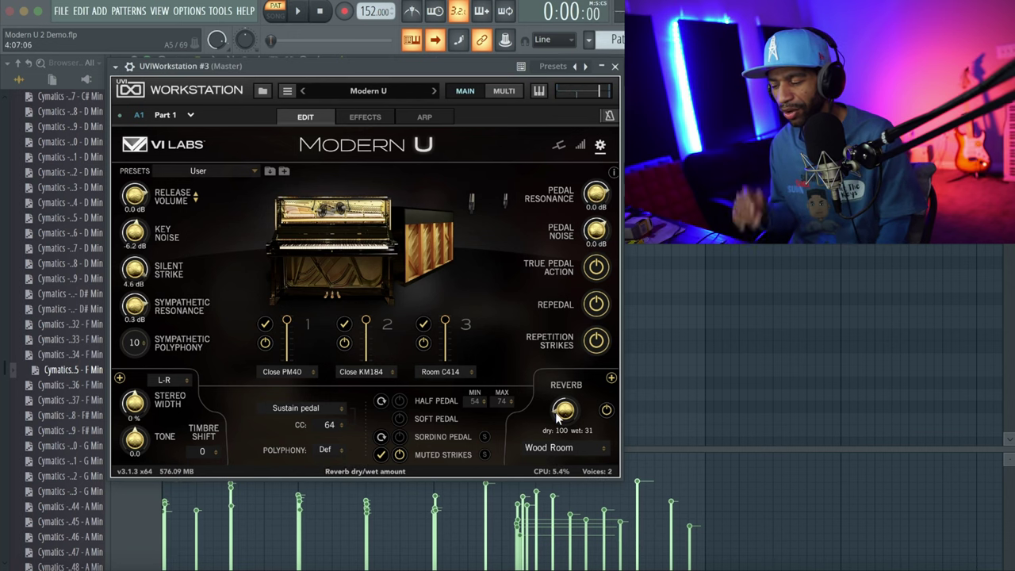
Switch to the next pattern, enable the arpeggiator with its Default preset, and play the pattern briefly.
scroll(610, 39, down, 1)
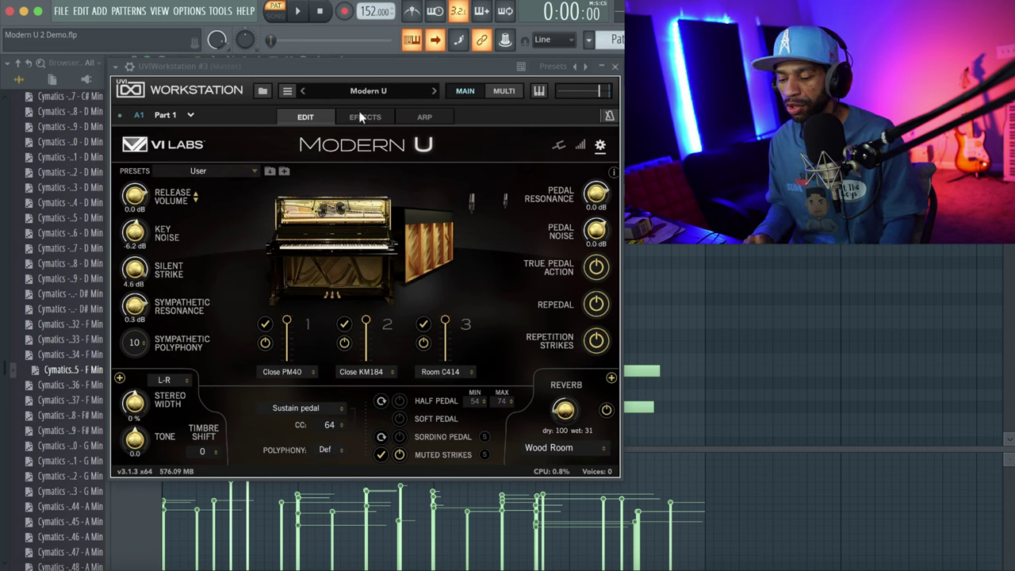
click(422, 118)
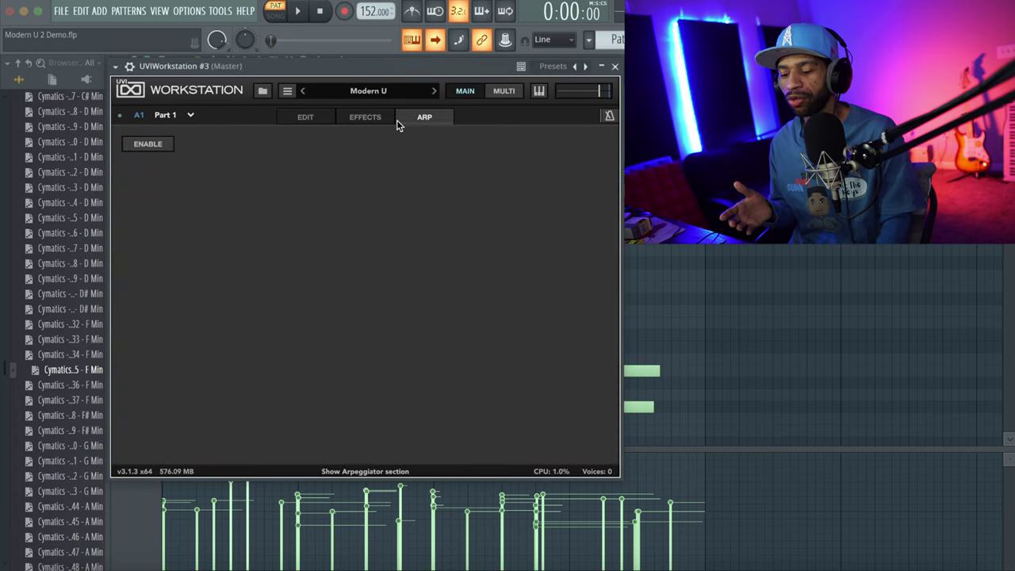
click(141, 146)
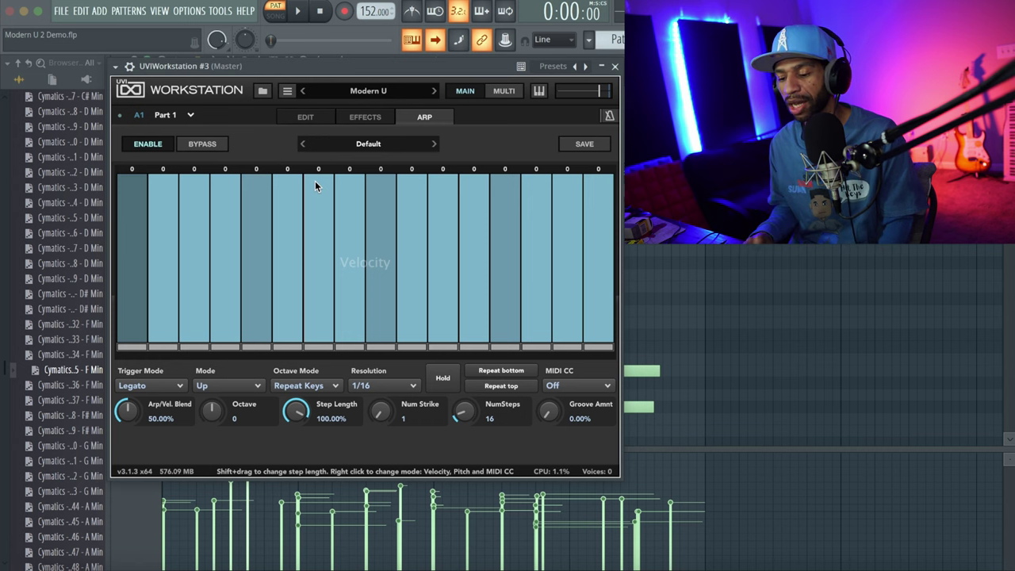
click(299, 12)
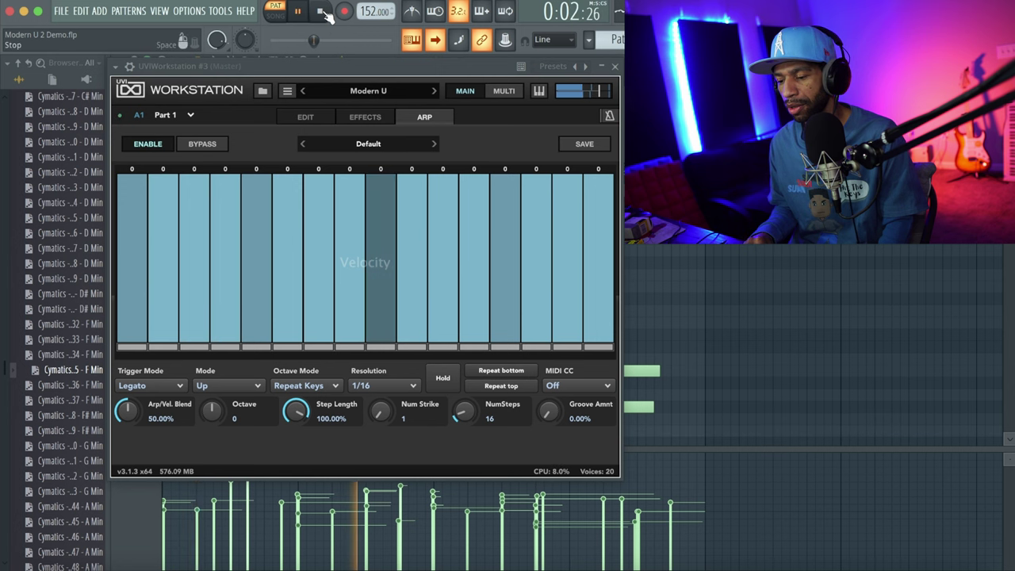
click(320, 11)
Set the project tempo to 95 BPM, audition the arpeggio at that speed, and turn the arpeggiator off.
drag(375, 11, 375, 34)
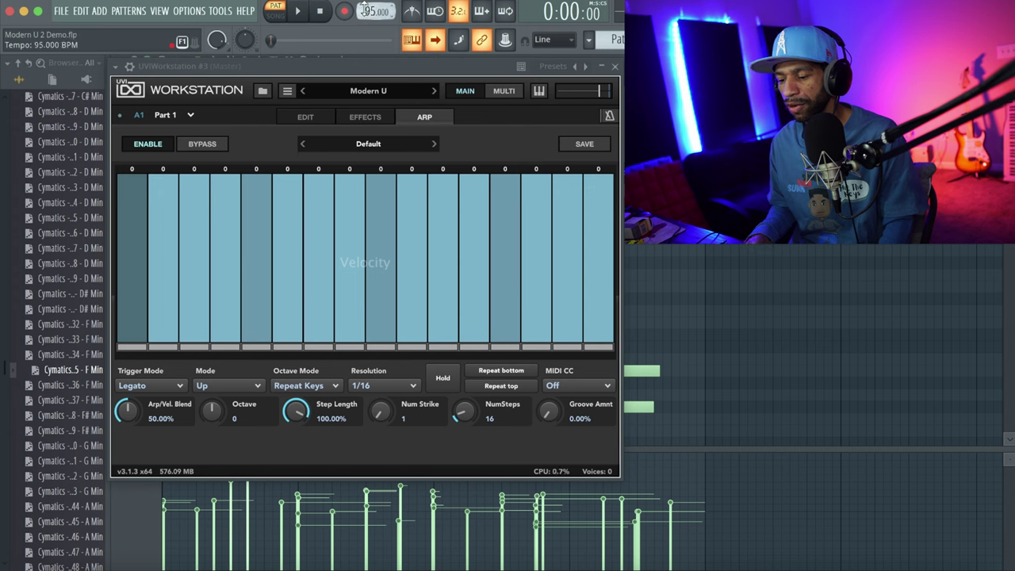
key(space)
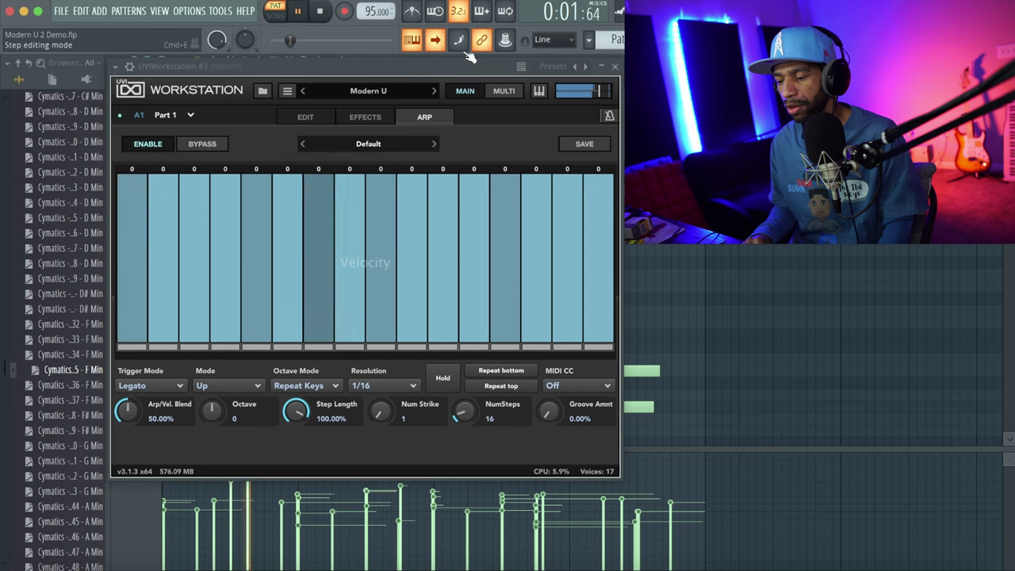
key(space)
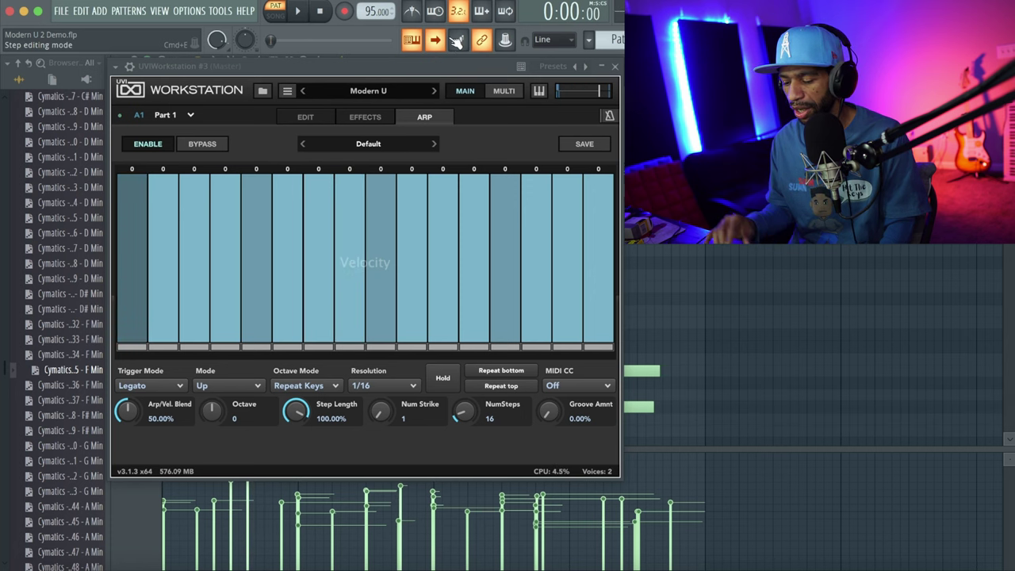
click(163, 143)
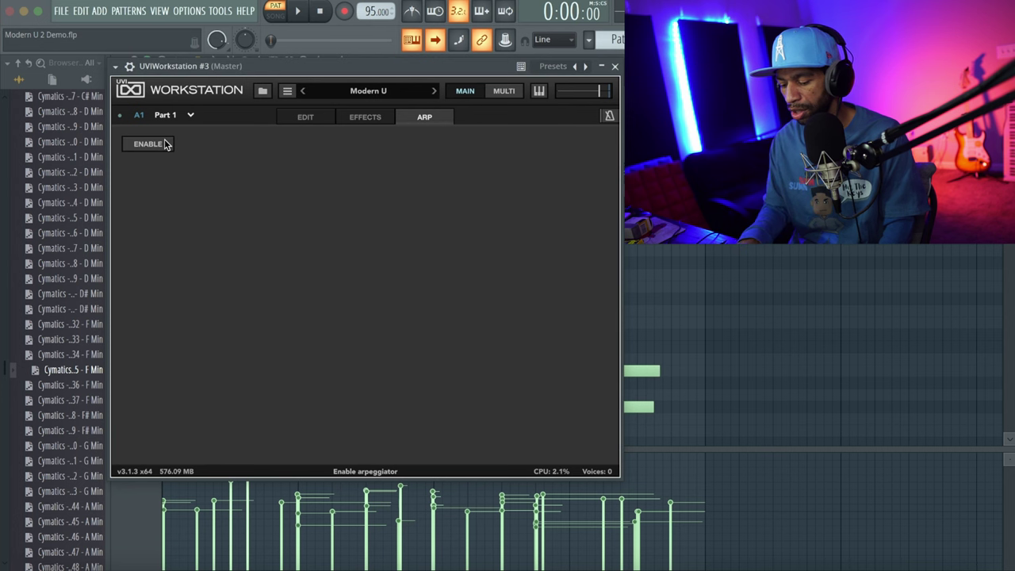
Enable the arpeggiator, look over the trigger mode choices, and set the arpeggio mode to ZigZag Up.
click(165, 144)
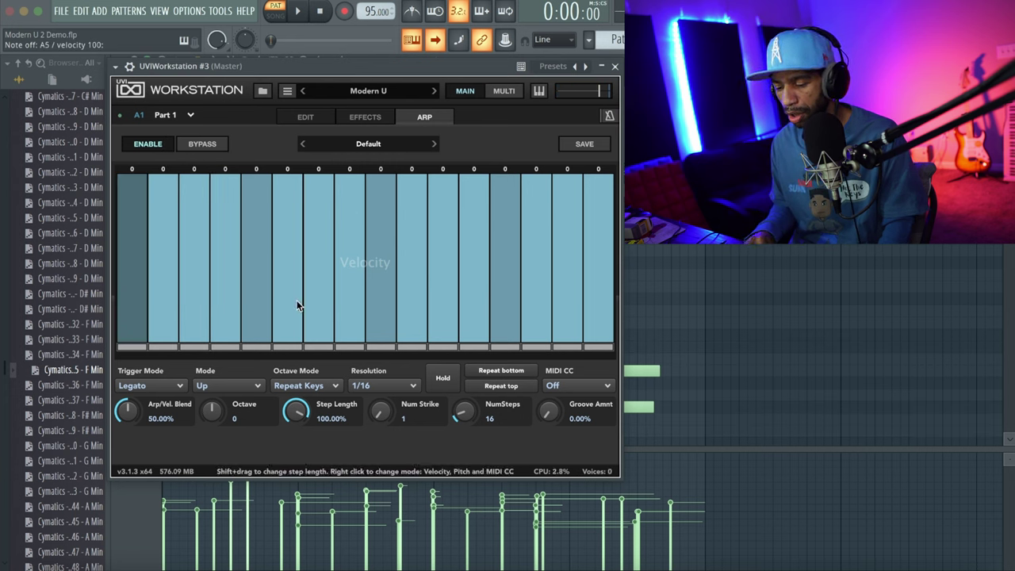
click(167, 387)
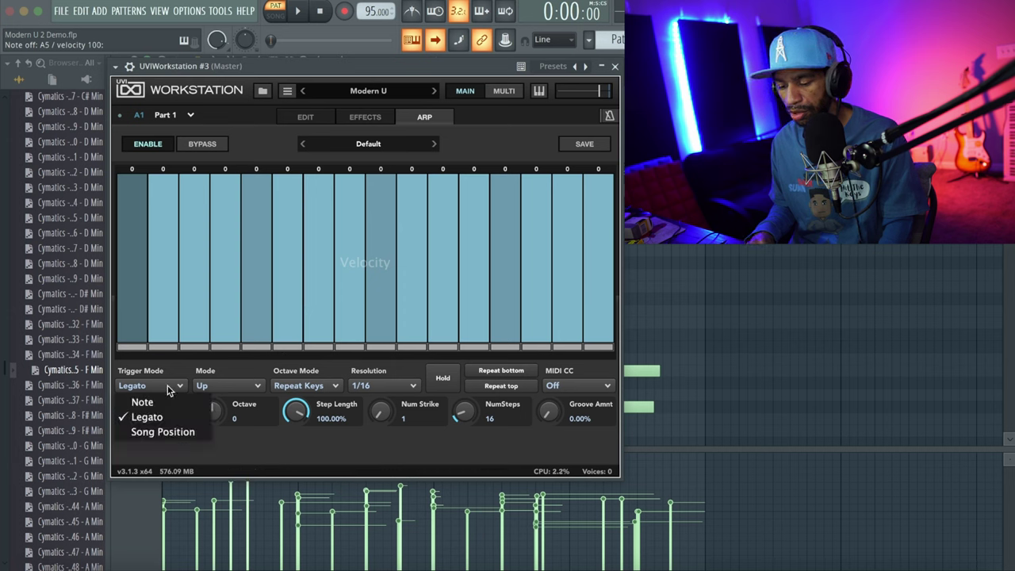
click(234, 388)
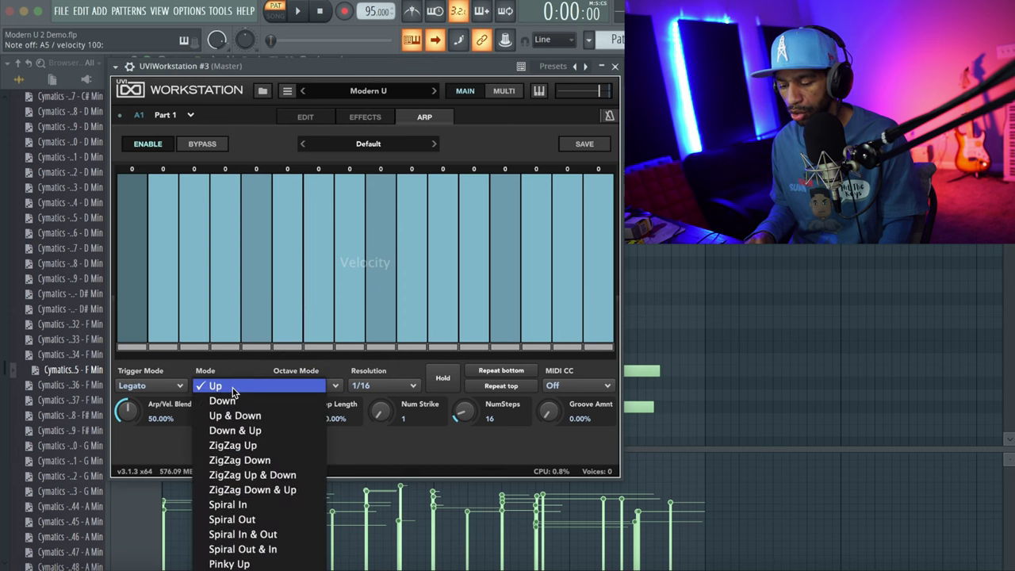
click(236, 447)
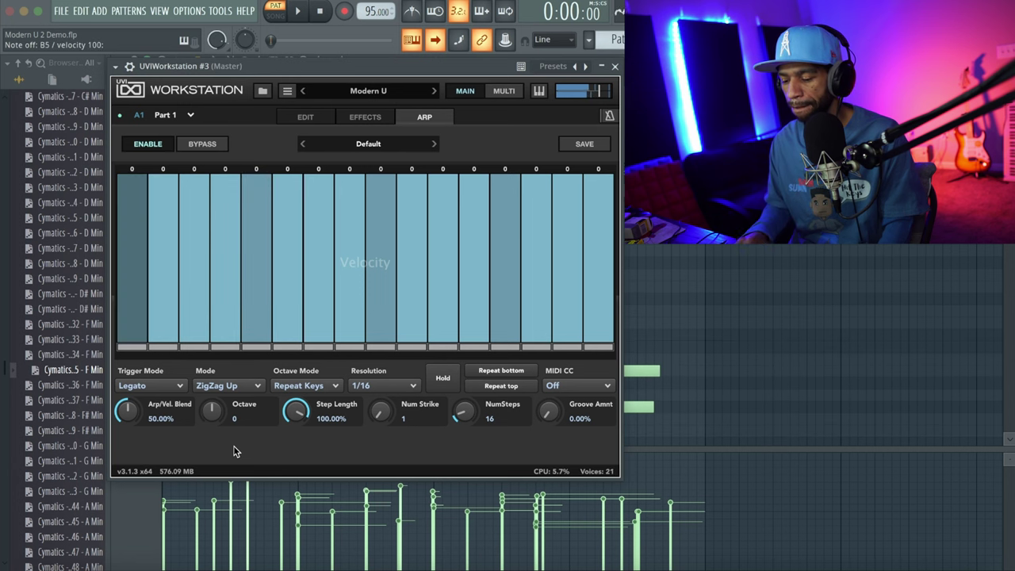
Lower the velocity of every even-numbered arpeggiator step from 2 to 16 by varying amounts, leaving the odd steps at full velocity.
mouse_move(170, 208)
mouse_down()
mouse_move(170, 235)
mouse_move(232, 251)
mouse_up()
click(286, 222)
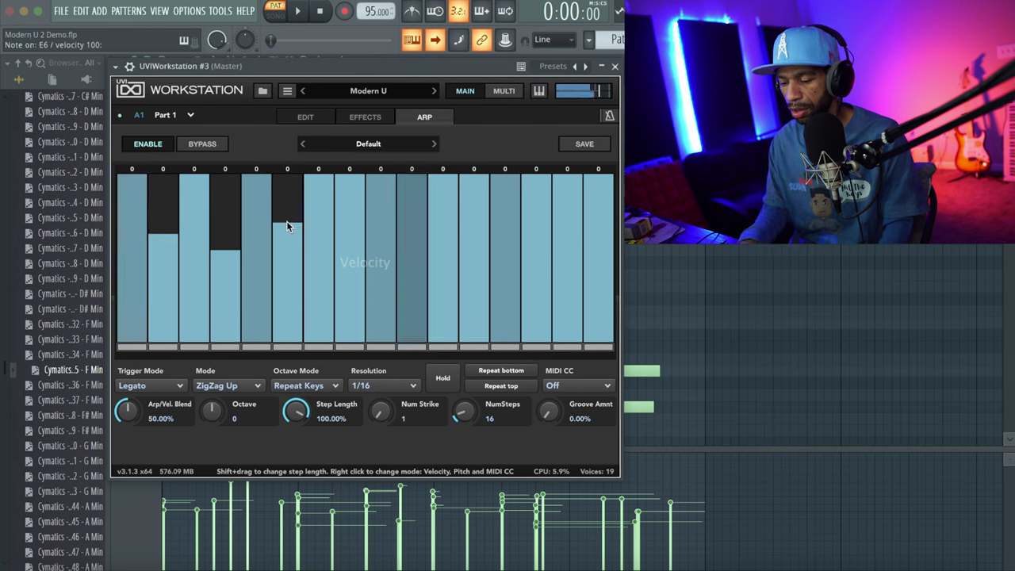
click(346, 245)
click(411, 240)
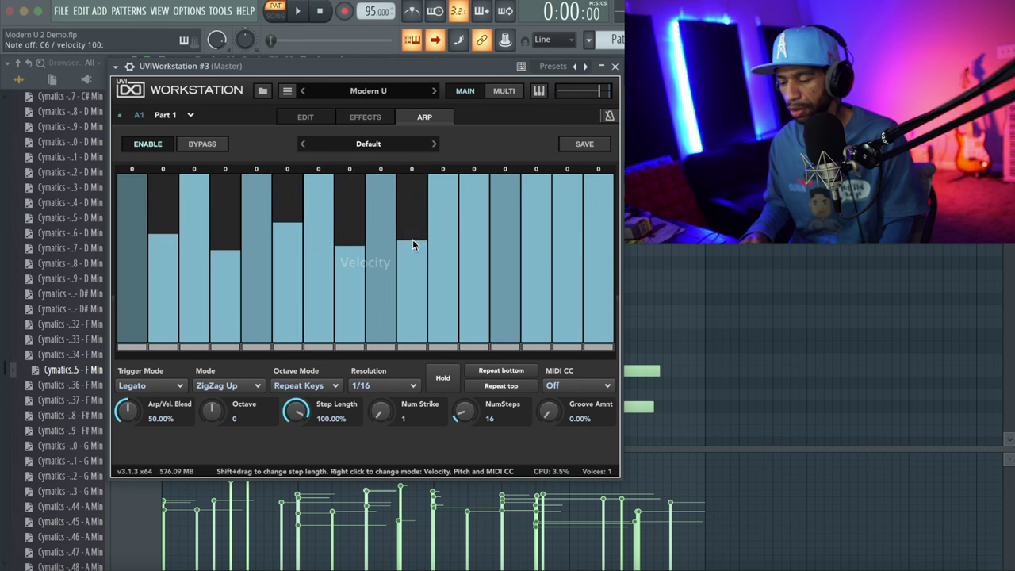
click(532, 237)
click(596, 210)
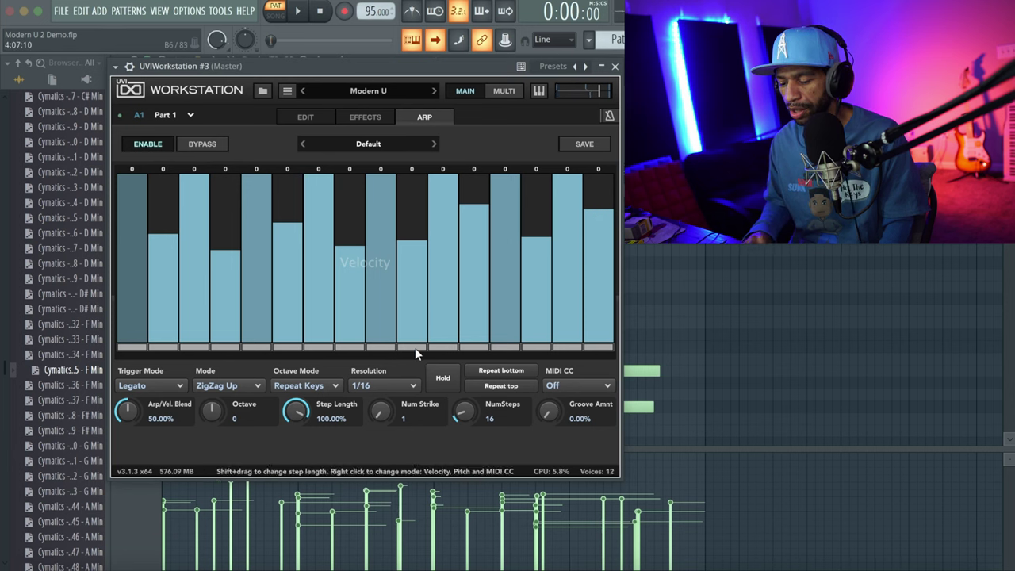
Audition the arpeggio with 1/8 tri resolution and the Repeat Pattern octave mode, and turn the arpeggiator off.
click(388, 387)
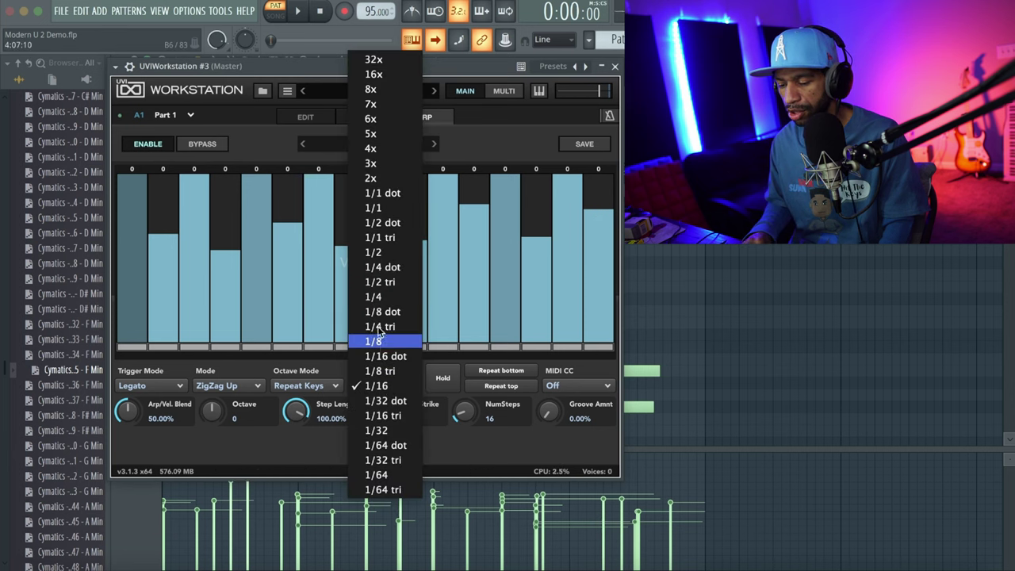
click(382, 372)
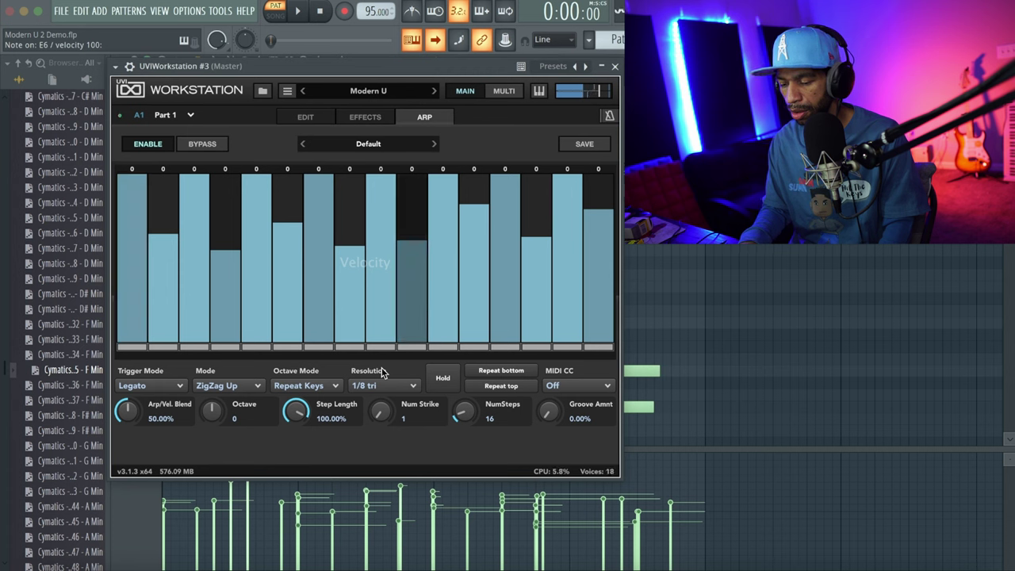
click(331, 387)
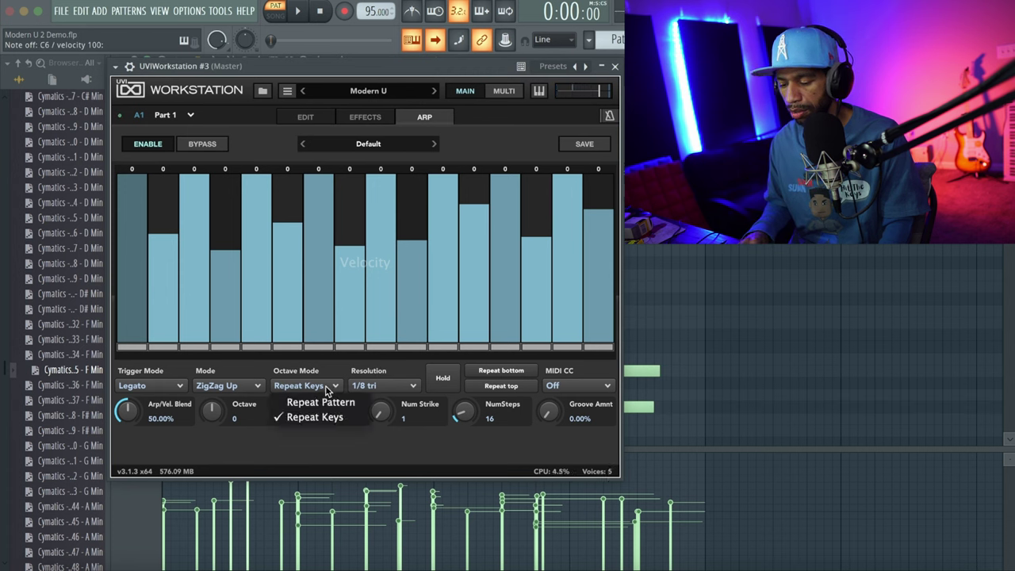
click(327, 403)
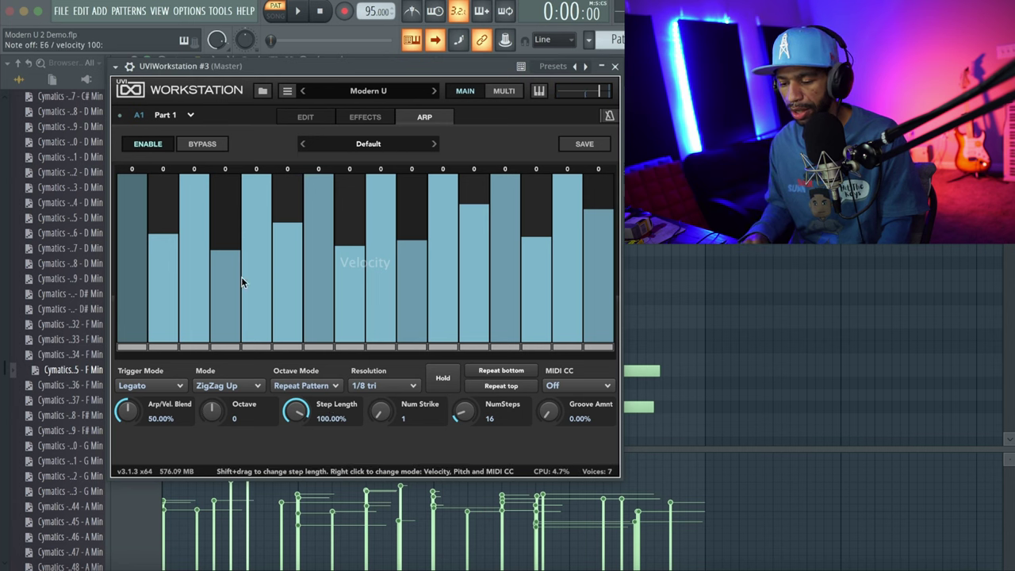
click(136, 146)
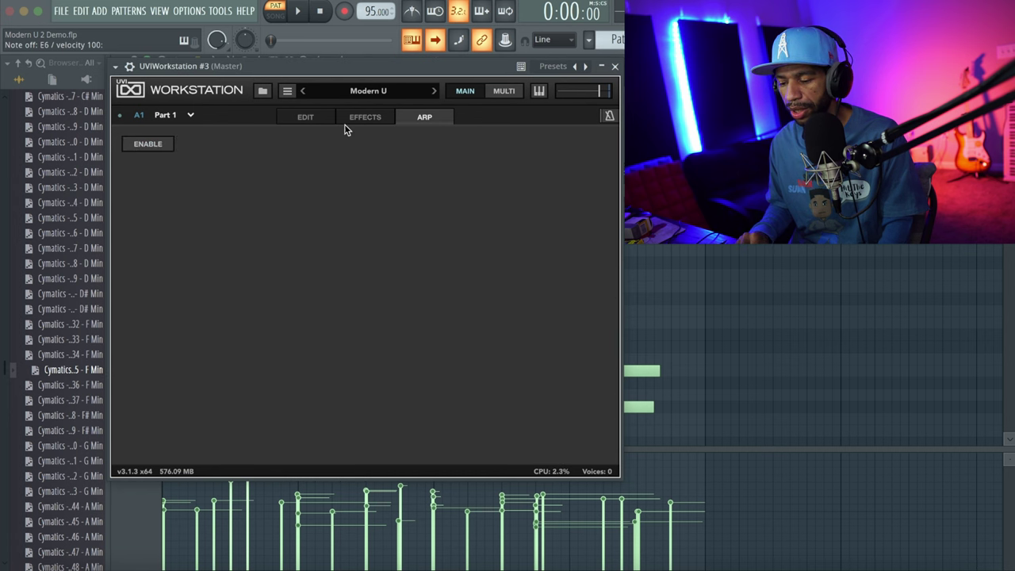
Add an Auto Wah effect with the Orange preset to the part and lower its gain to -5.04 dB and drive to 0.44.
click(368, 119)
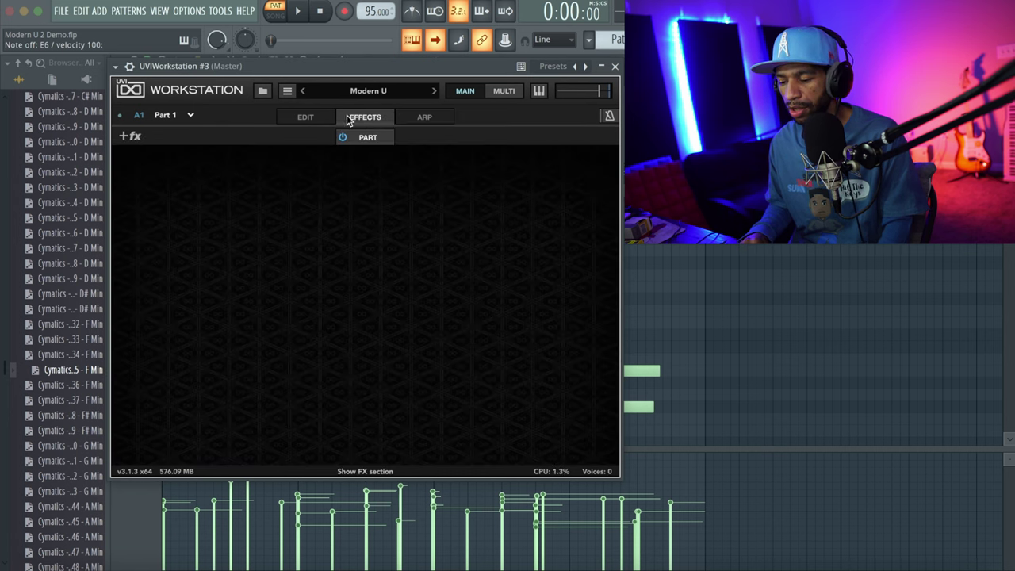
click(129, 137)
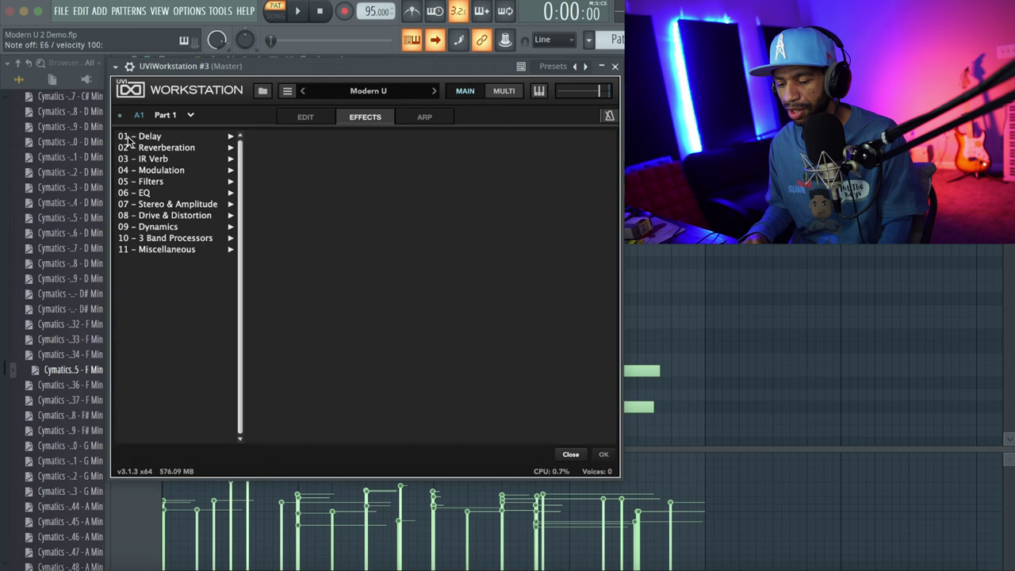
click(162, 183)
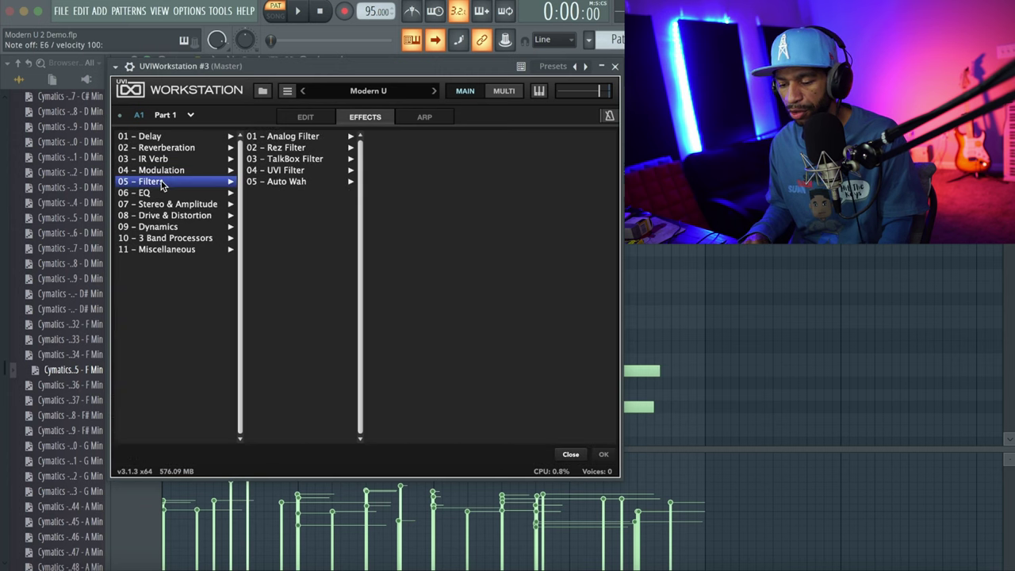
click(303, 138)
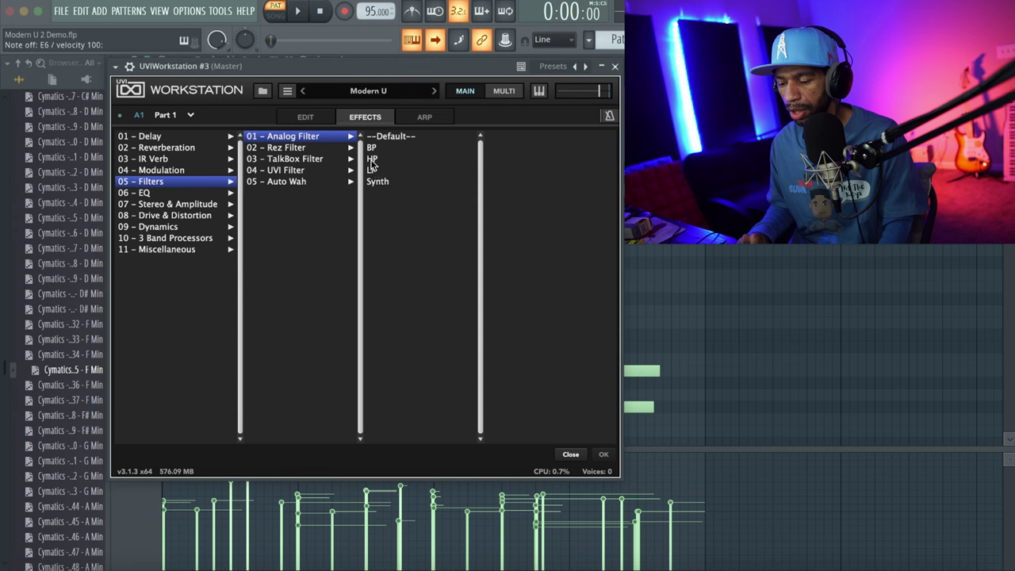
click(272, 182)
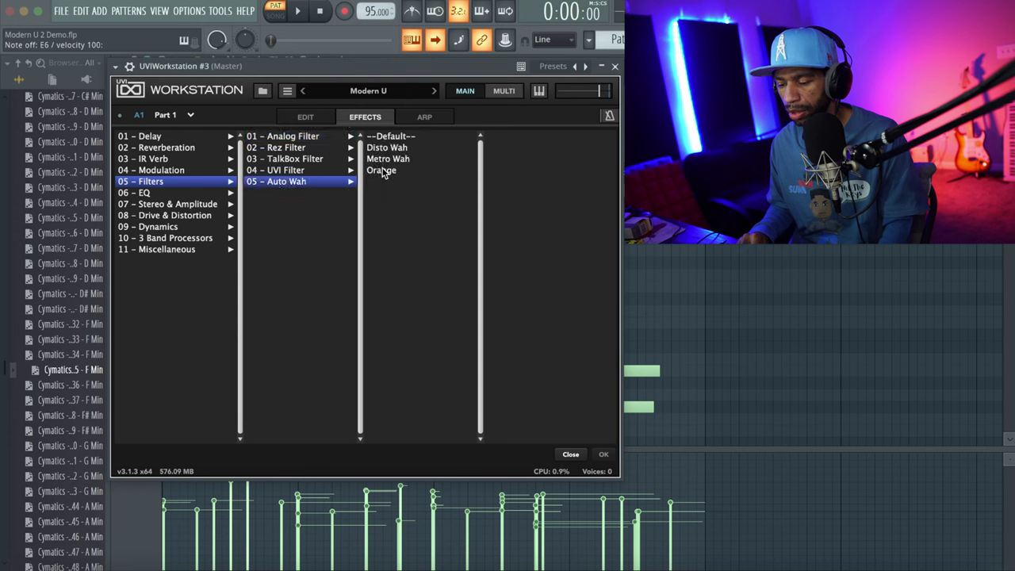
double_click(381, 170)
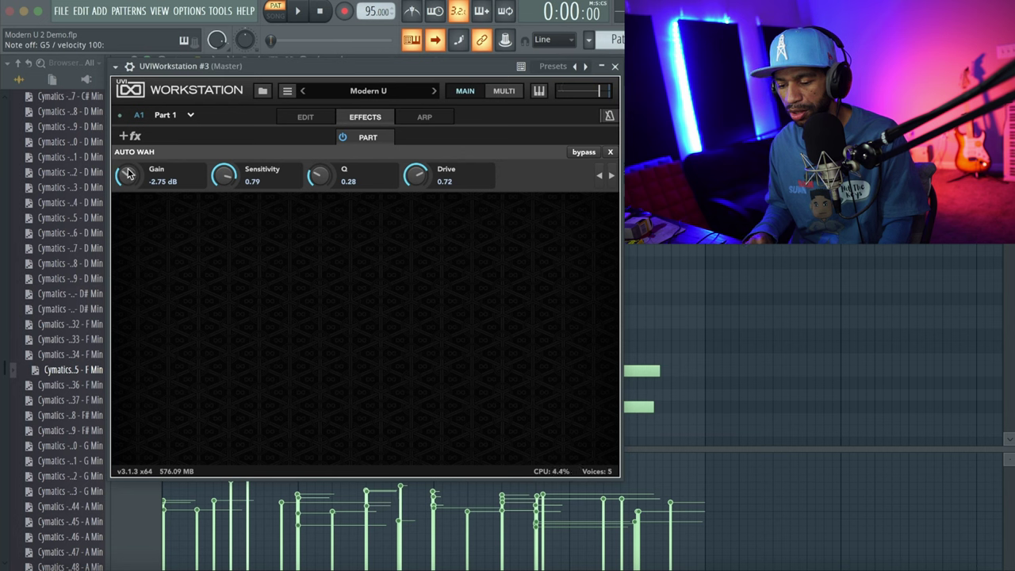
scroll(127, 187, down, 1)
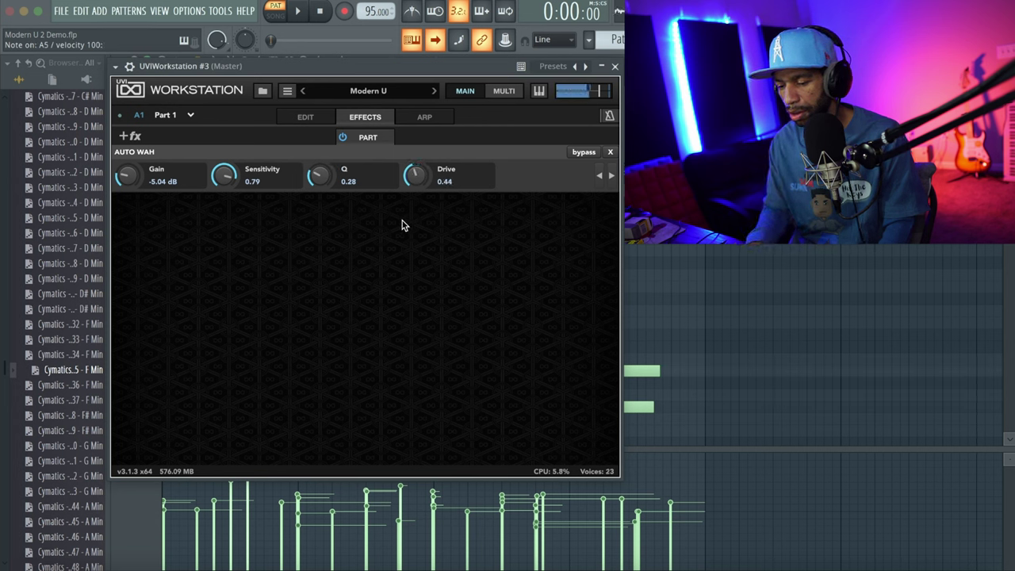
Add the UVinyl effect from the Miscellaneous category with the Sixties preset and show it in the part's effects.
click(129, 137)
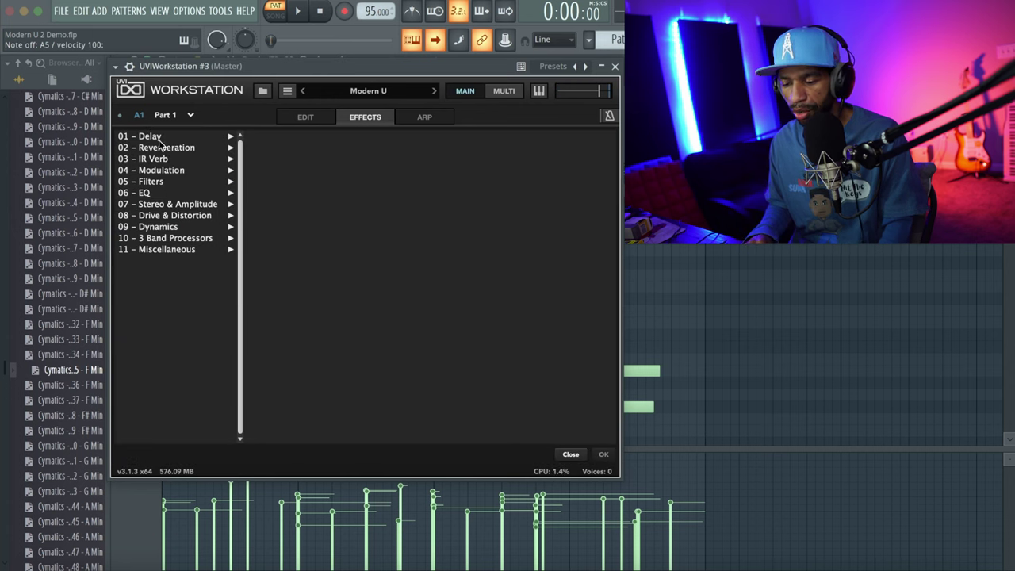
click(174, 251)
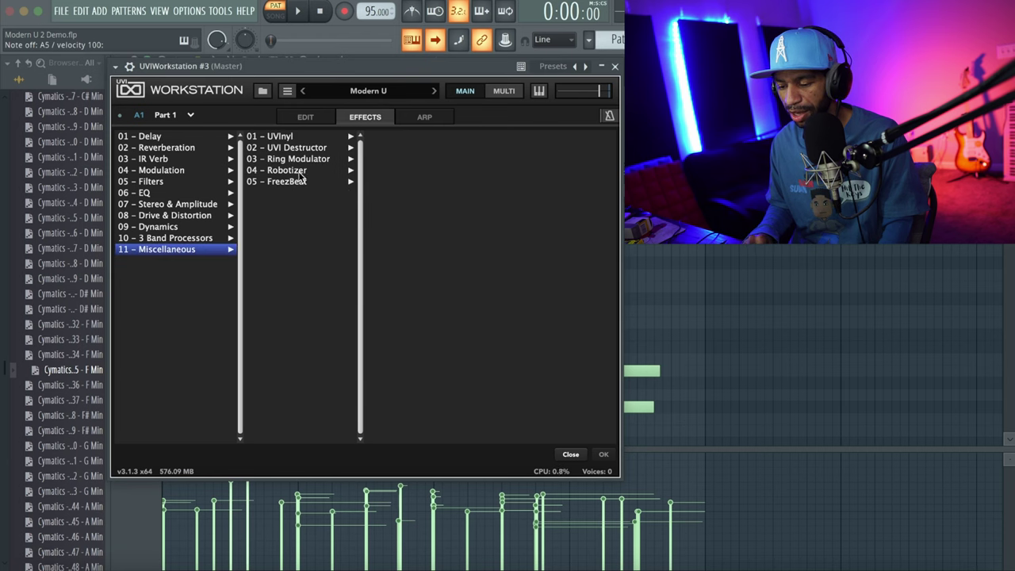
click(313, 139)
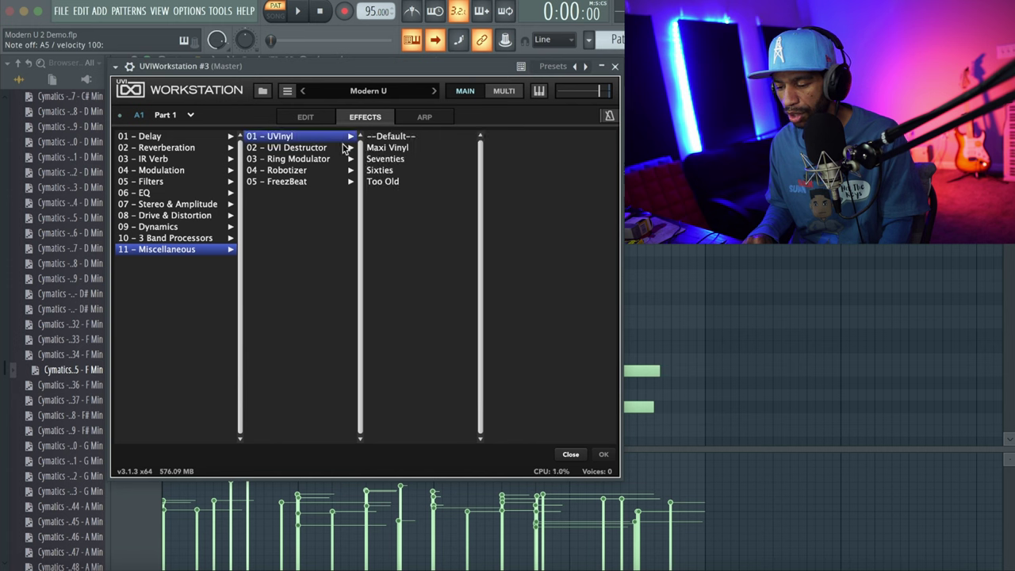
click(379, 171)
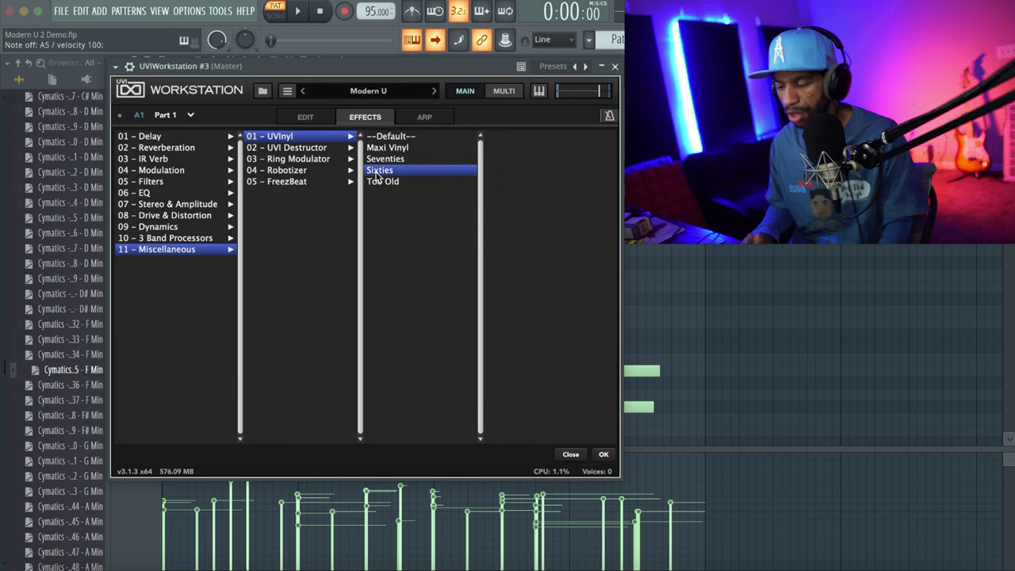
click(321, 118)
click(358, 118)
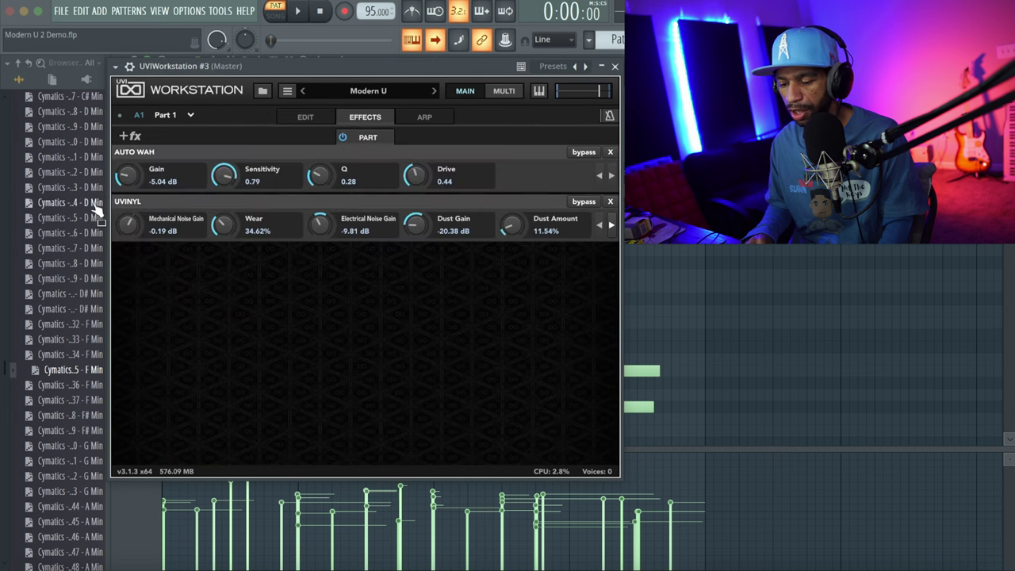
Remove the Auto Wah and UVinyl effects from the part.
click(609, 152)
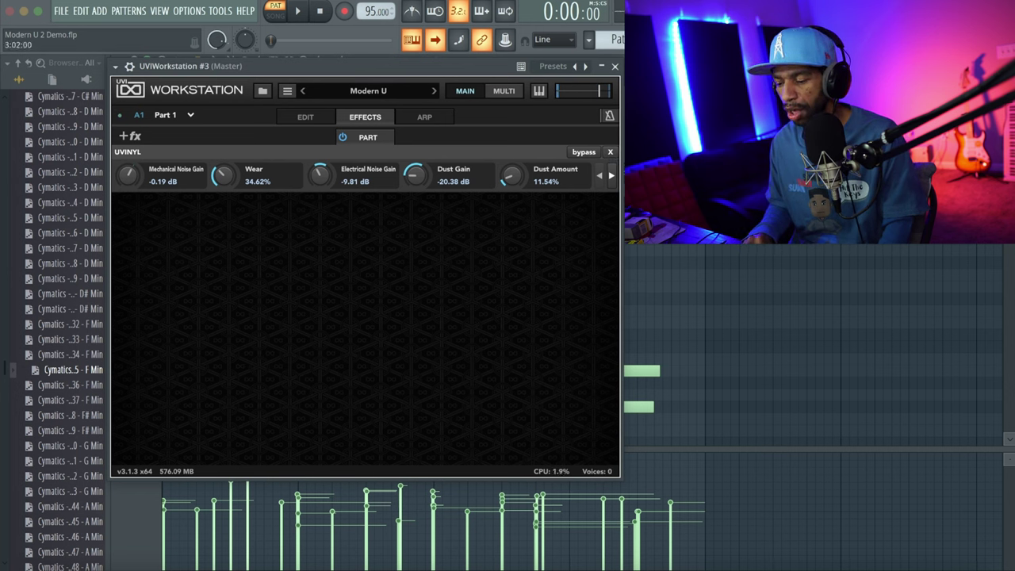
click(610, 152)
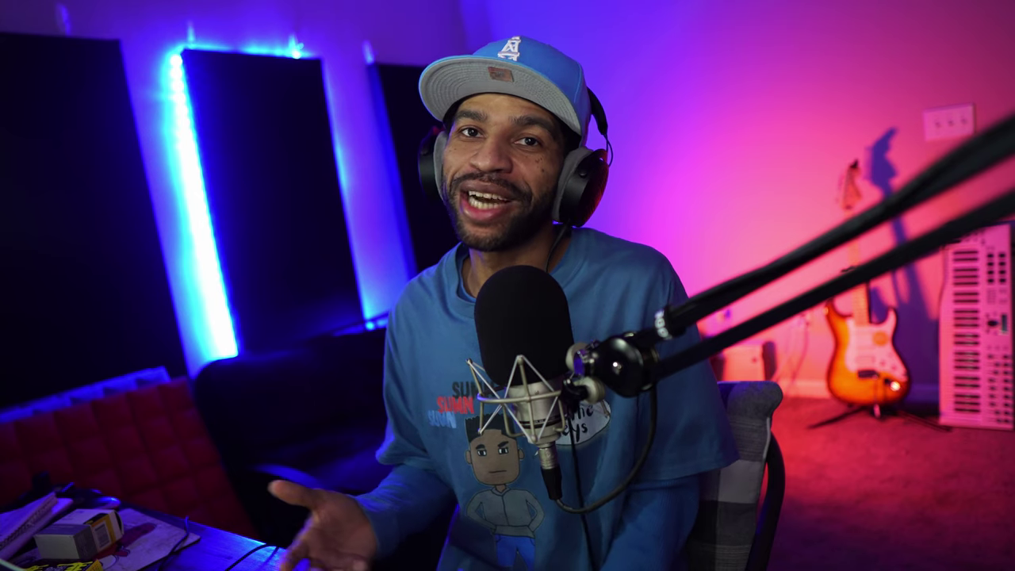